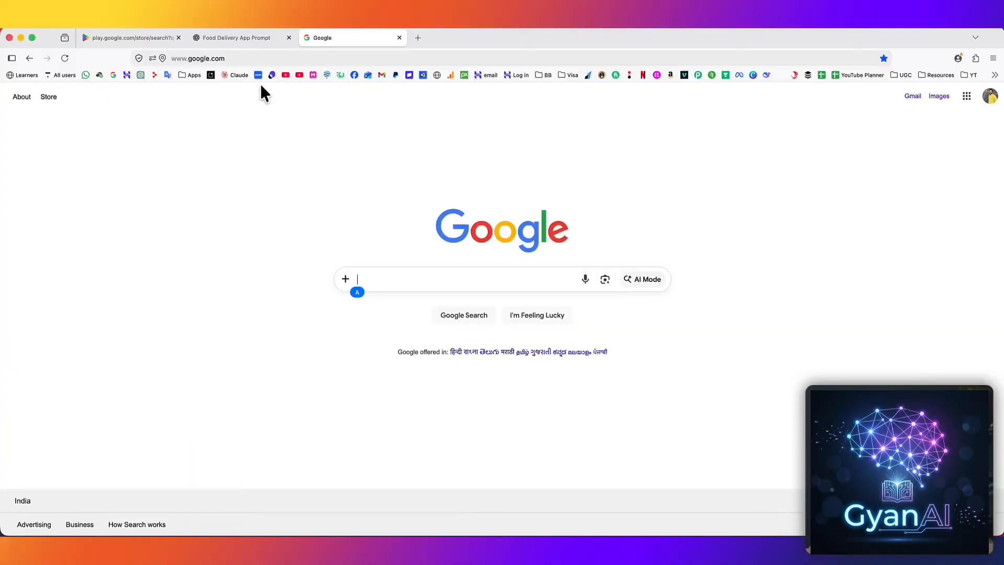
- Open saddamkassim.com/emergent and sign in to Emergent with a Google account
left_click(253, 58)
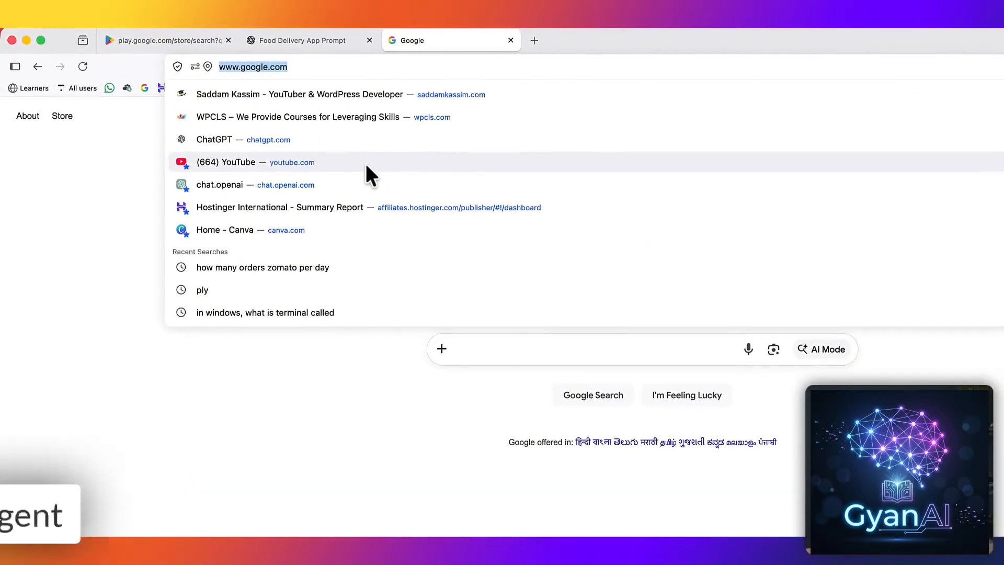
type("saddamkassim.com/")
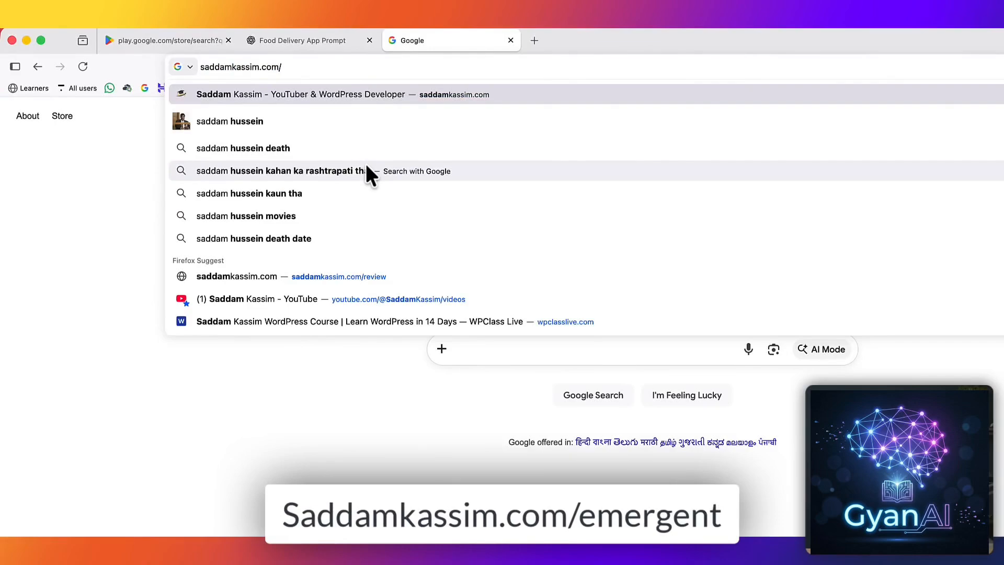
type("emergent")
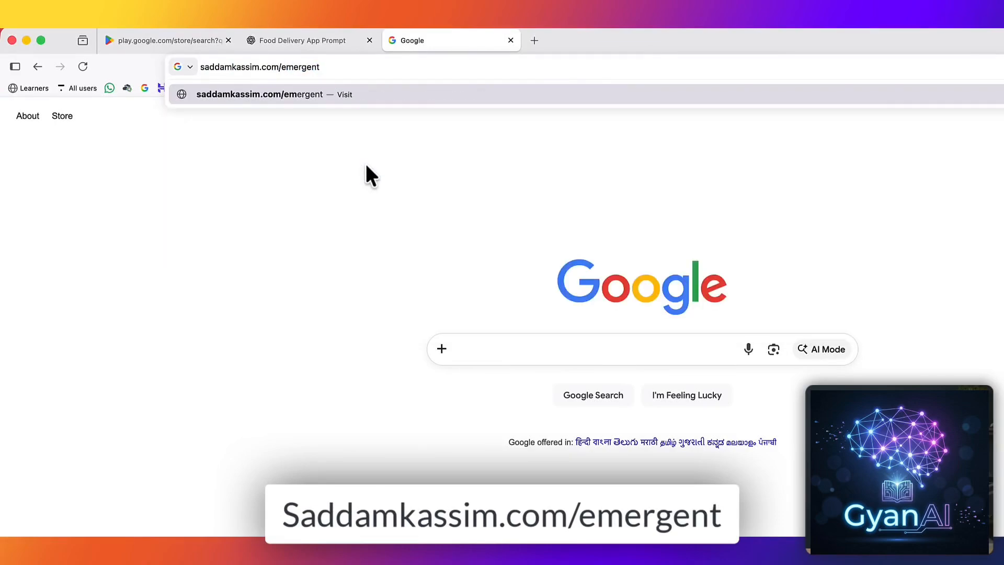
key("Return")
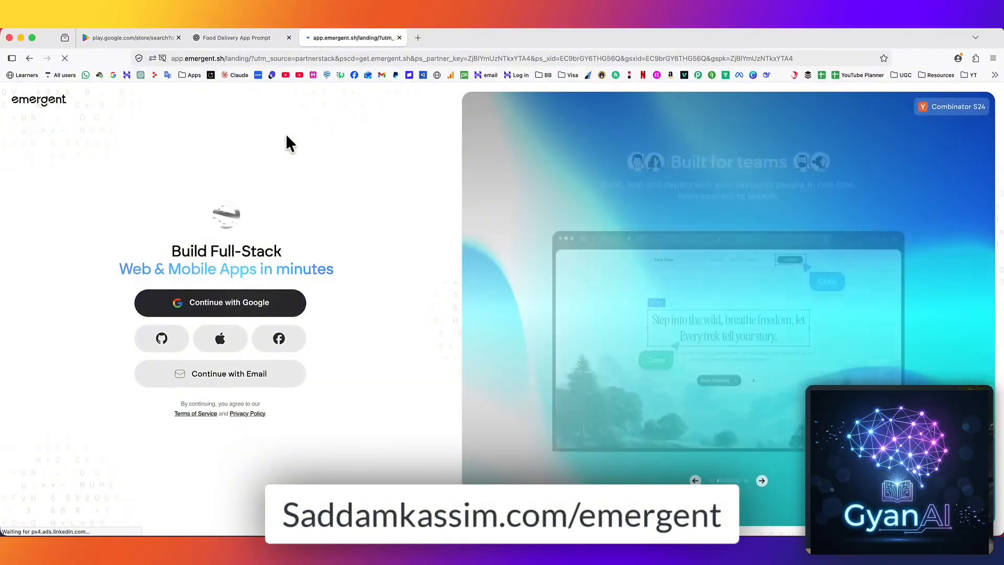
left_click(218, 304)
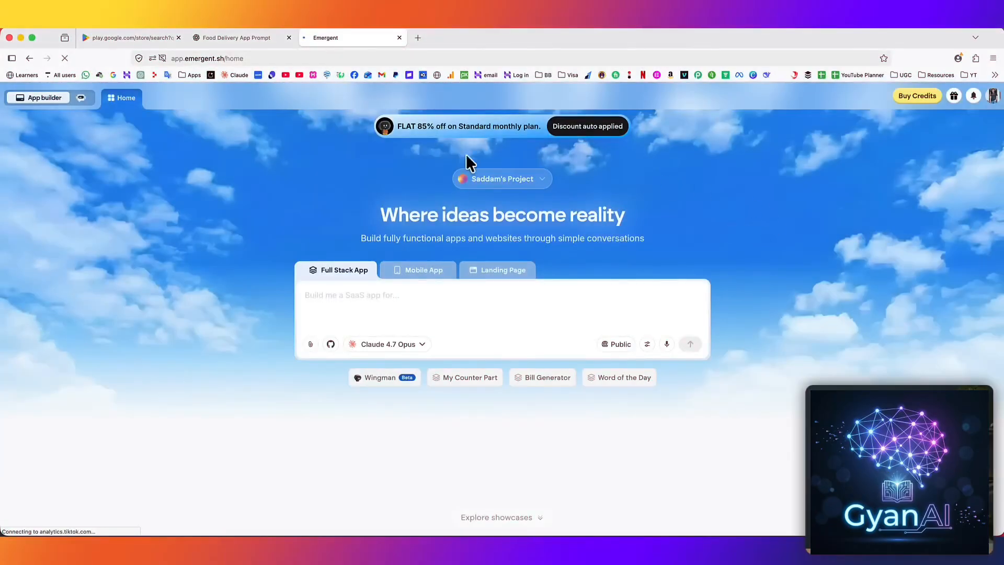
- Look over the prompt options for Full Stack App, Mobile App and Landing Page, ending on Mobile App
left_click(369, 301)
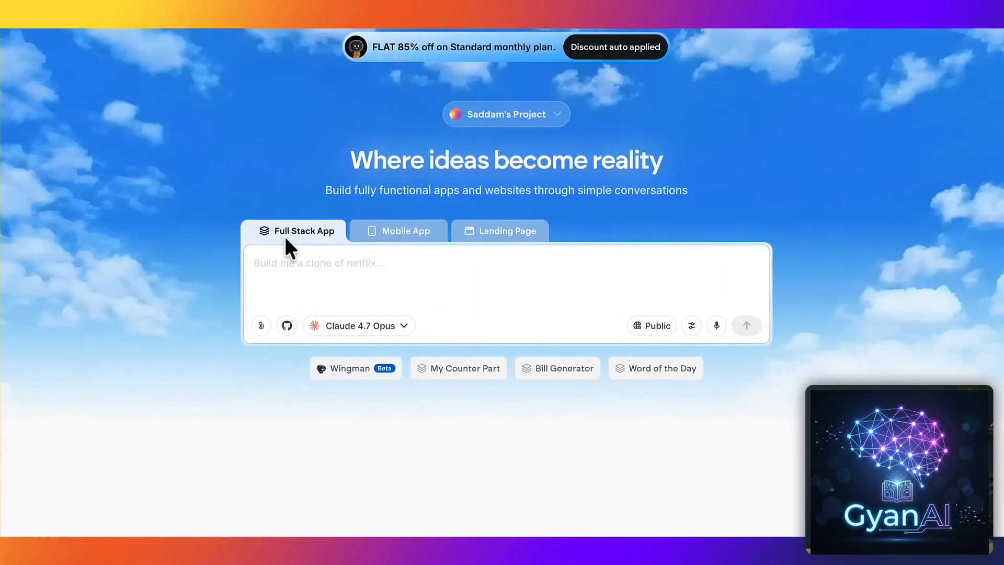
left_click(386, 234)
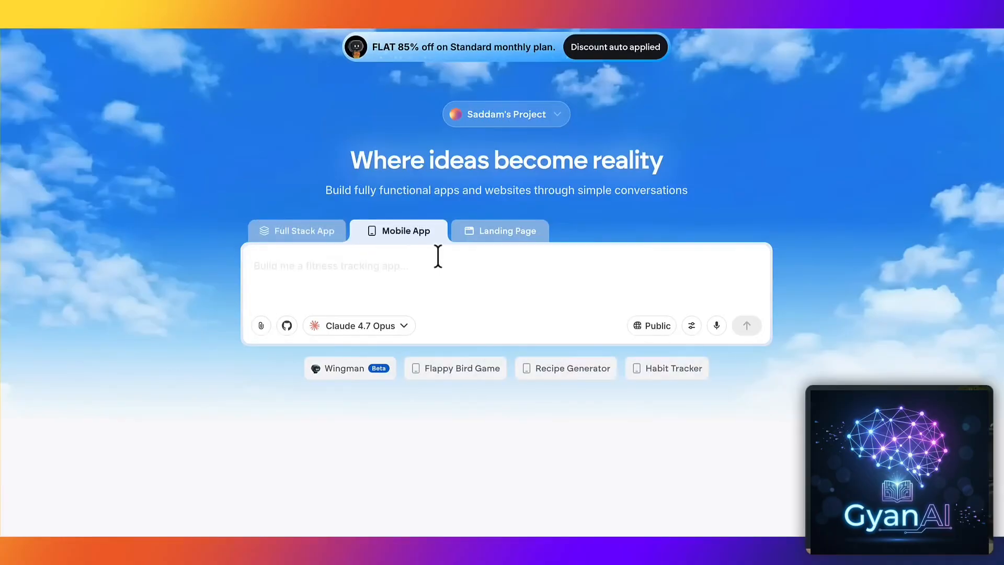
left_click(500, 238)
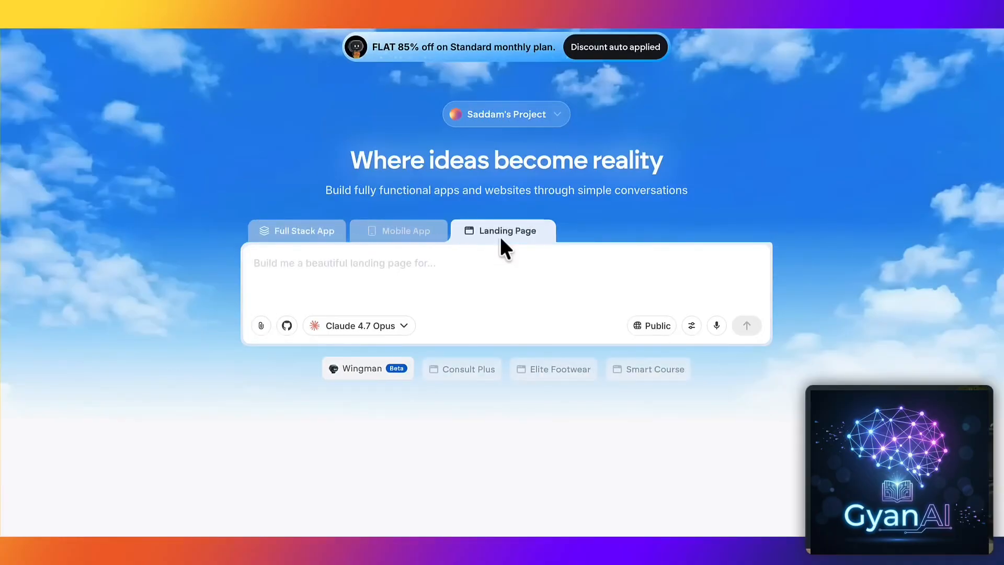
left_click(392, 235)
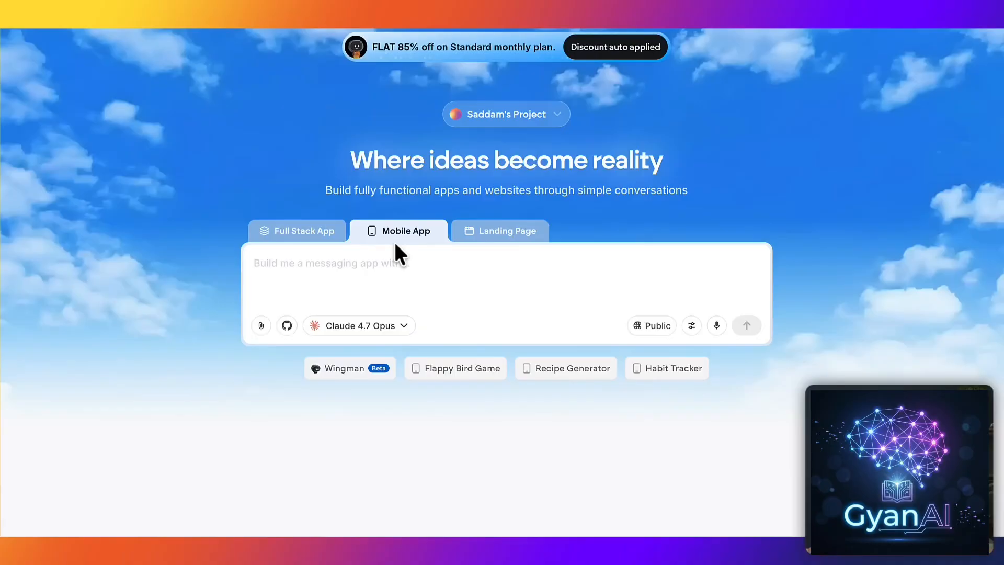
- Open the subscription plans from the discount offer and examine the Standard plan's original price and the discount
left_click(529, 50)
scroll(622, 277, "down", 1)
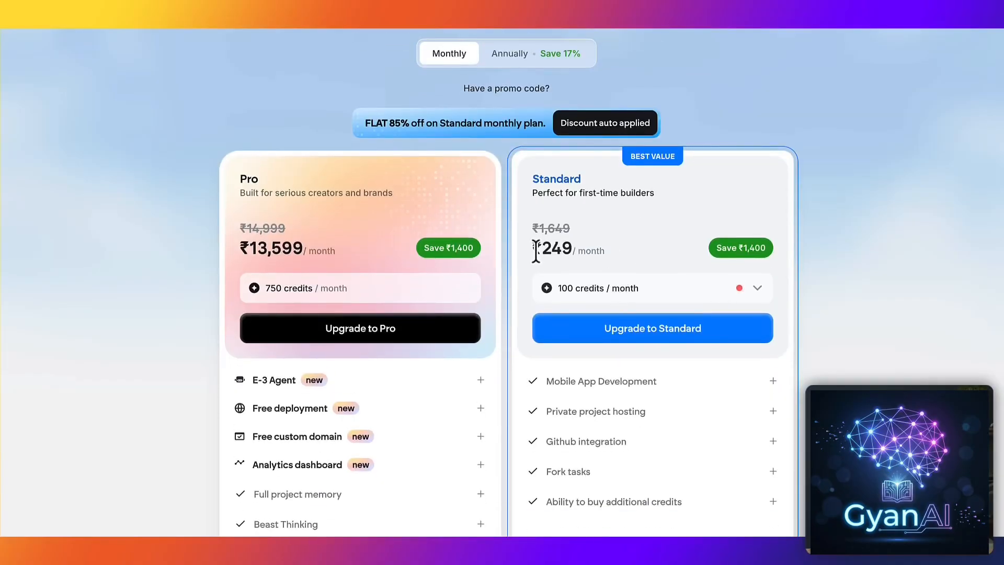
scroll(630, 262, "down", 2)
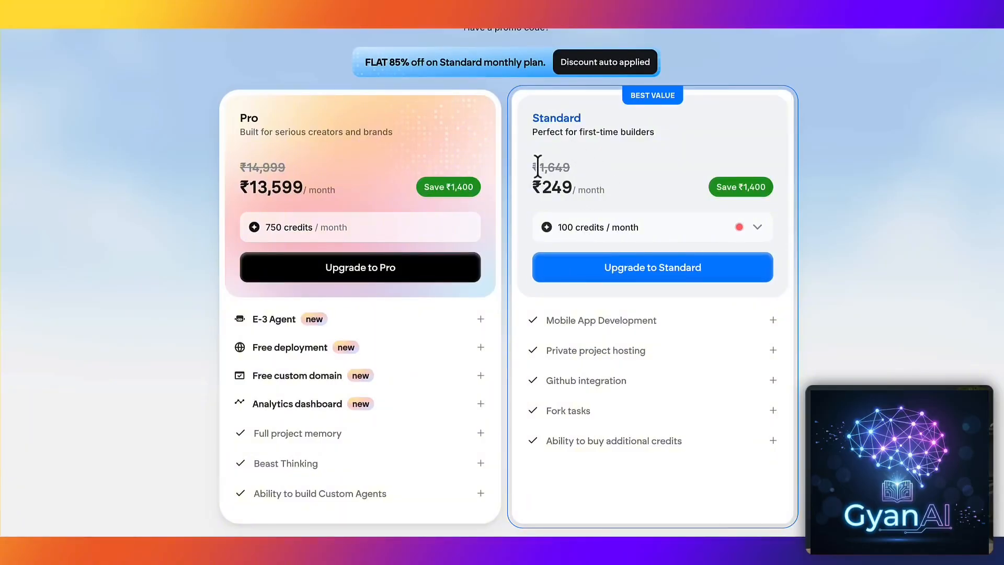
left_click_drag(531, 167, 577, 171)
scroll(627, 165, "up", 2)
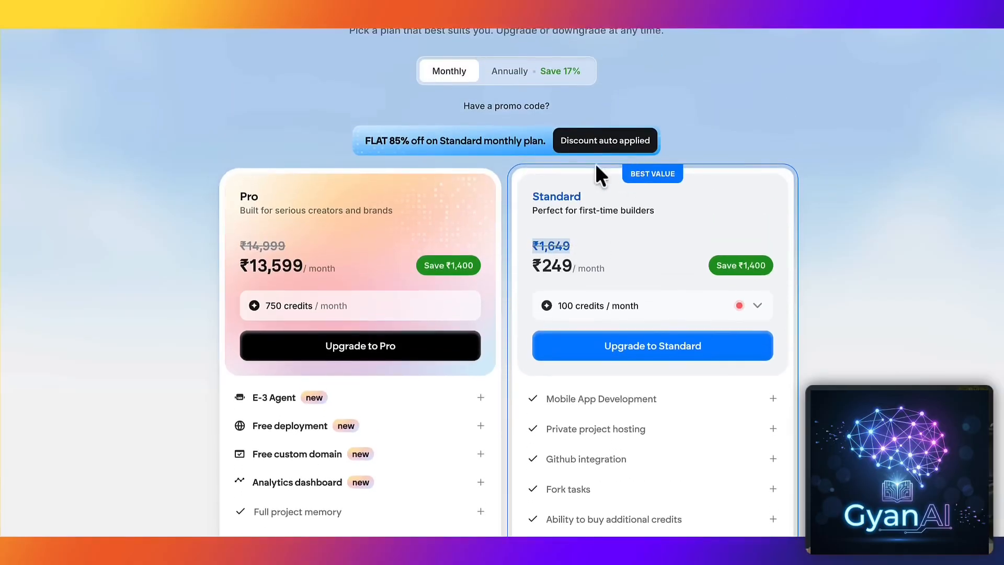
left_click_drag(392, 142, 411, 140)
scroll(538, 208, "down", 1)
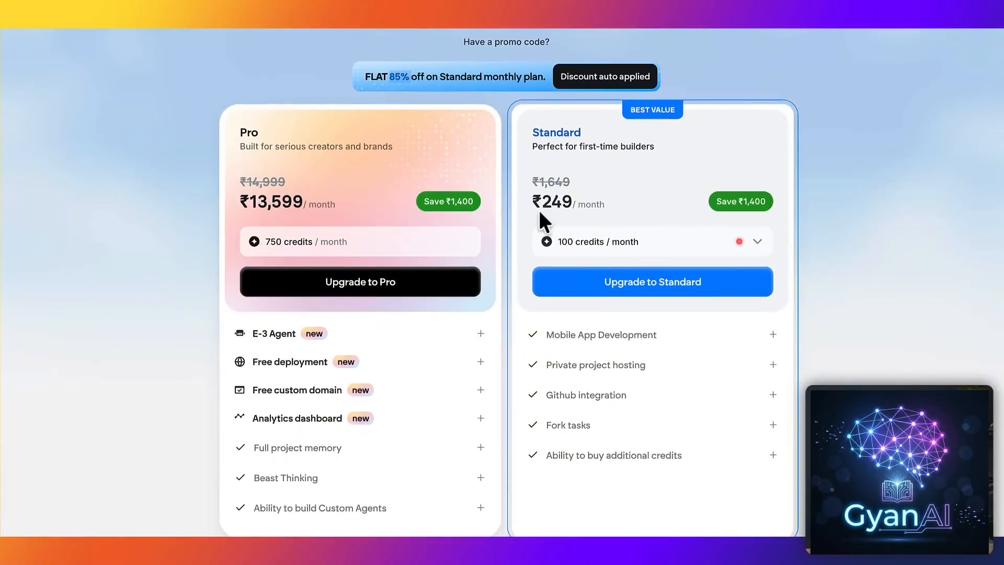
- Check the monthly credit options of the Standard plan and highlight its original price, keeping 100 credits per month
left_click(589, 256)
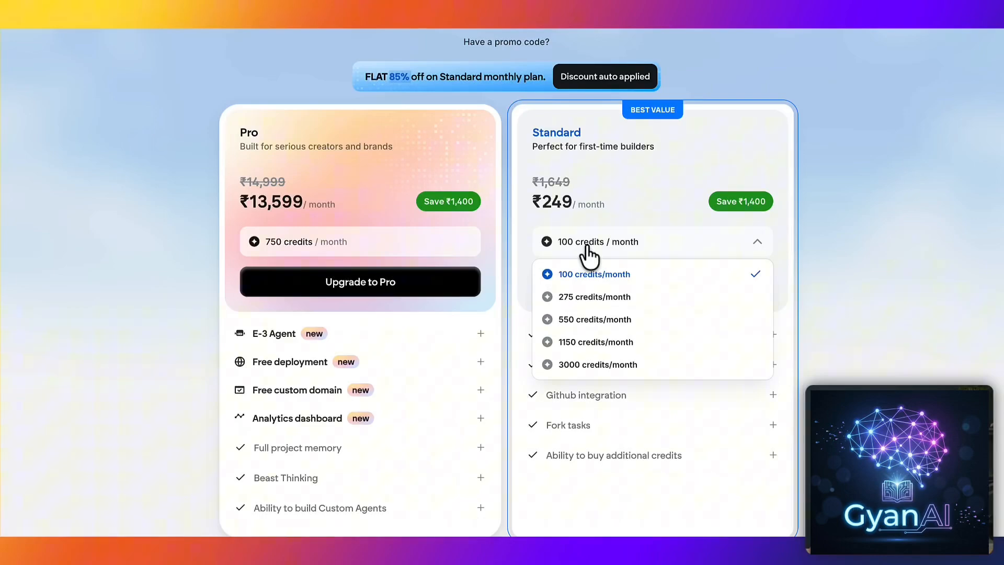
left_click(624, 211)
double_click(552, 182)
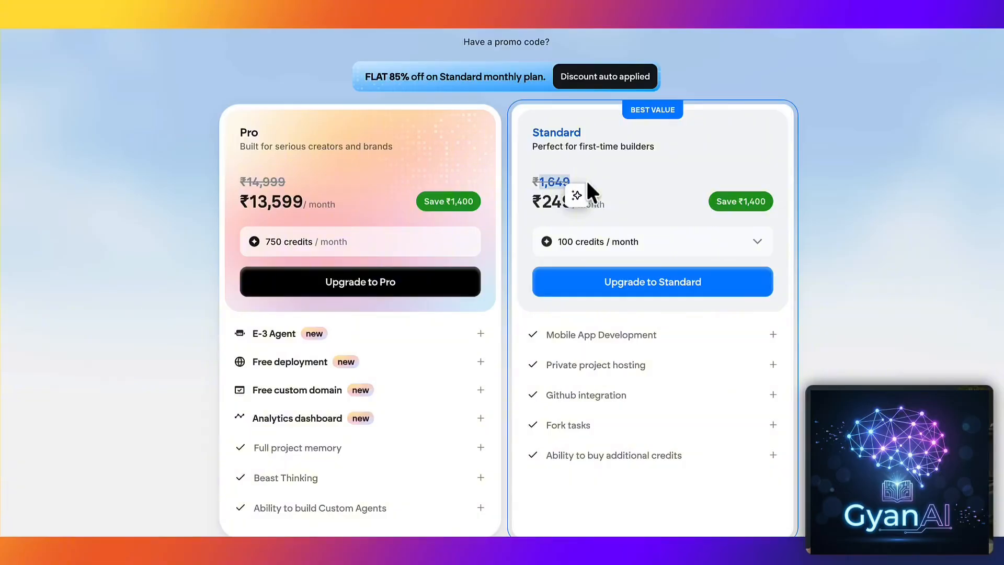
left_click(641, 201)
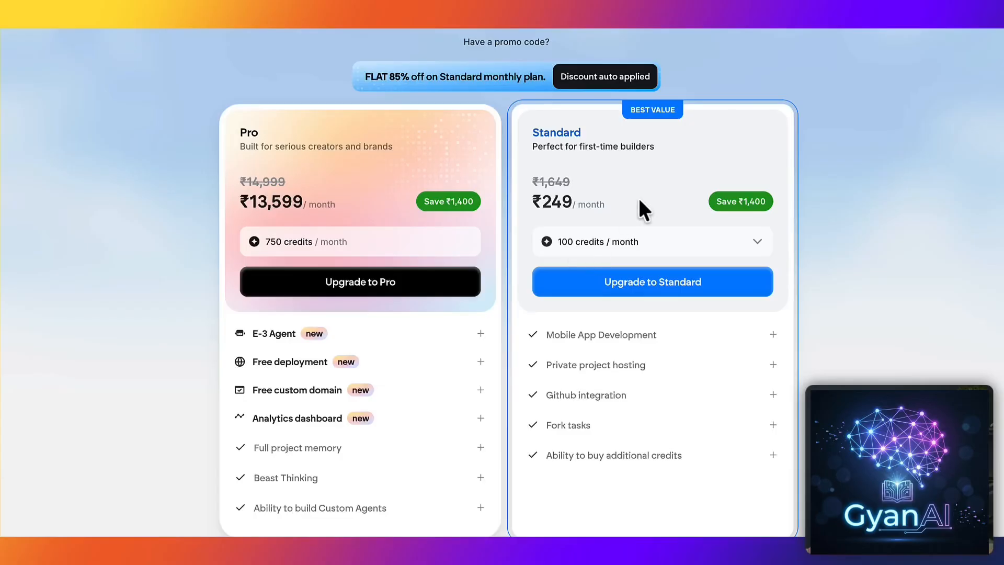
- Compare the Standard plan's price at 275 and at 100 credits per month, and close the plans page
left_click(644, 244)
left_click(589, 296)
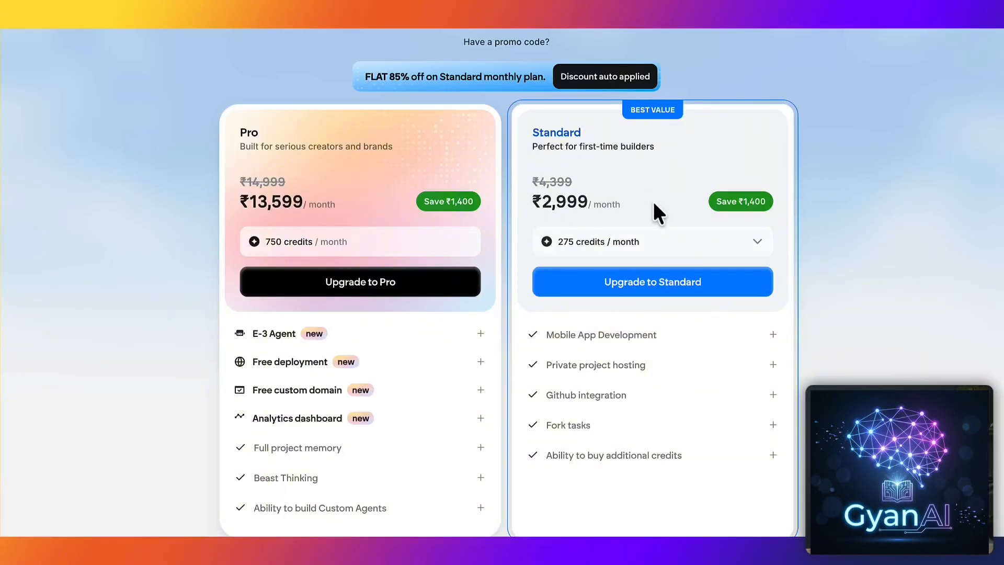
left_click(661, 243)
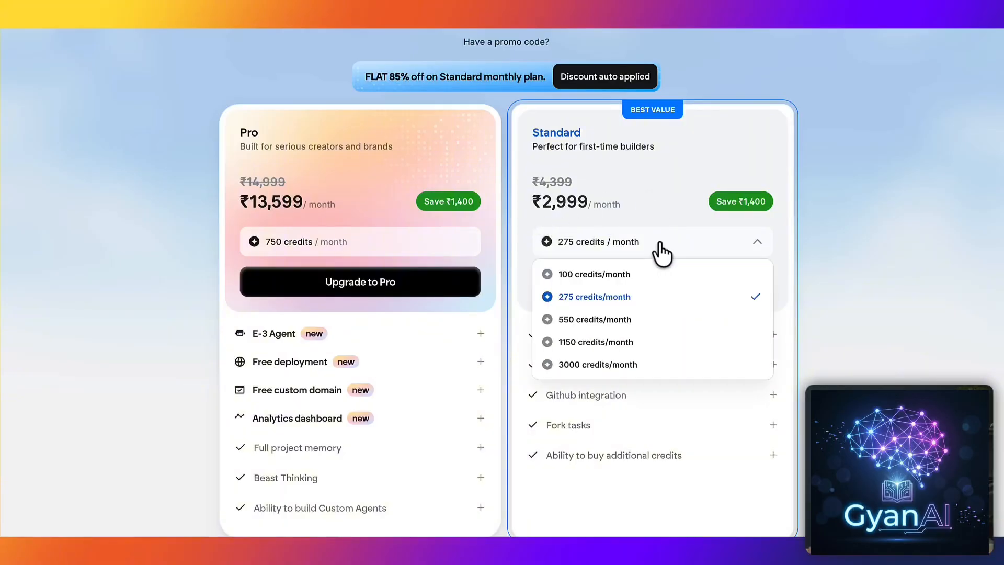
left_click(581, 276)
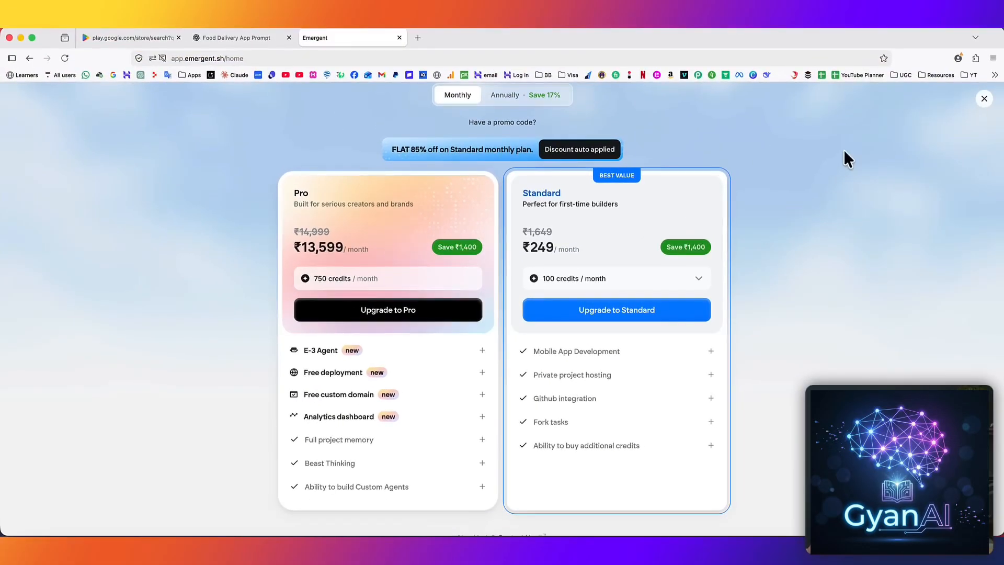
scroll(844, 153, "up", 2)
left_click(984, 98)
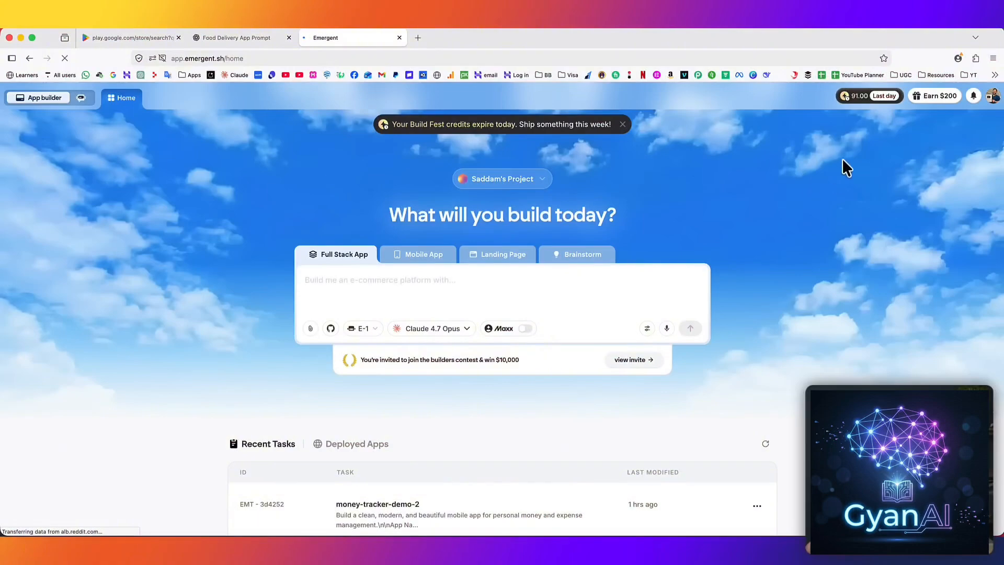
- Preview the Brainstorm mode and set the new project's type to Mobile App
mouse_move(859, 101)
left_click(580, 261)
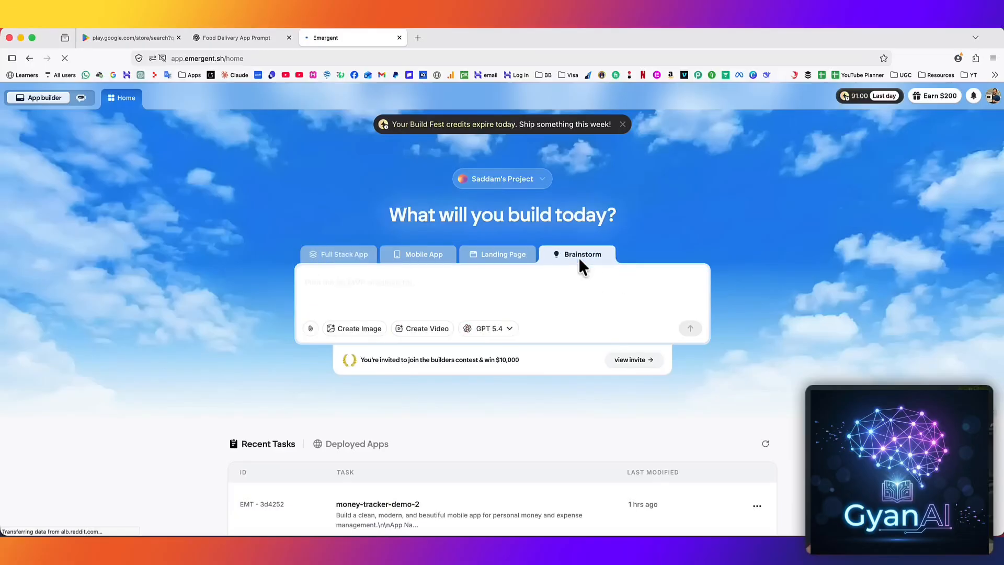
left_click(419, 256)
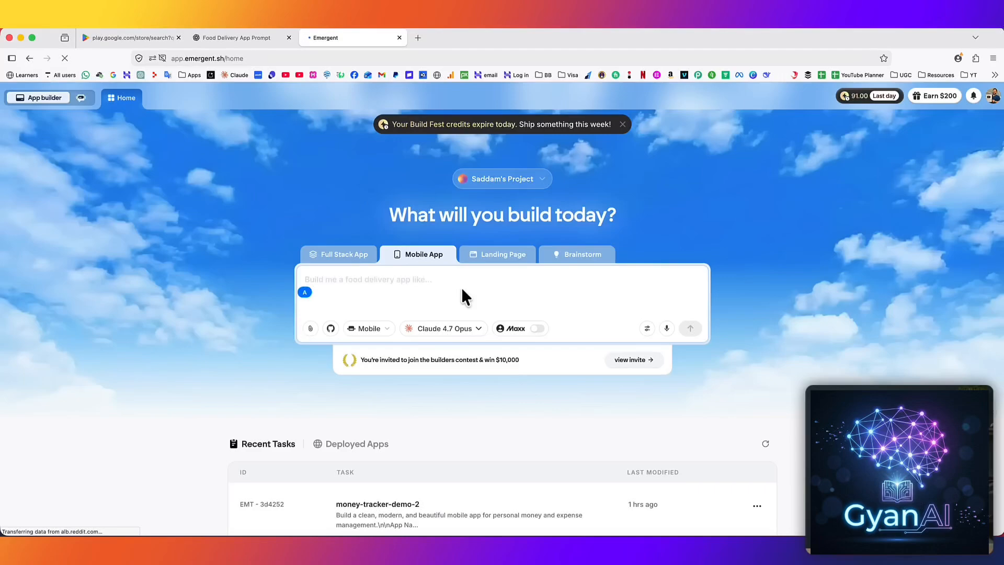
- Switch to the Food Delivery App Prompt chat in ChatGPT and read the Zomato-like app request and the generated prompt
left_click(226, 40)
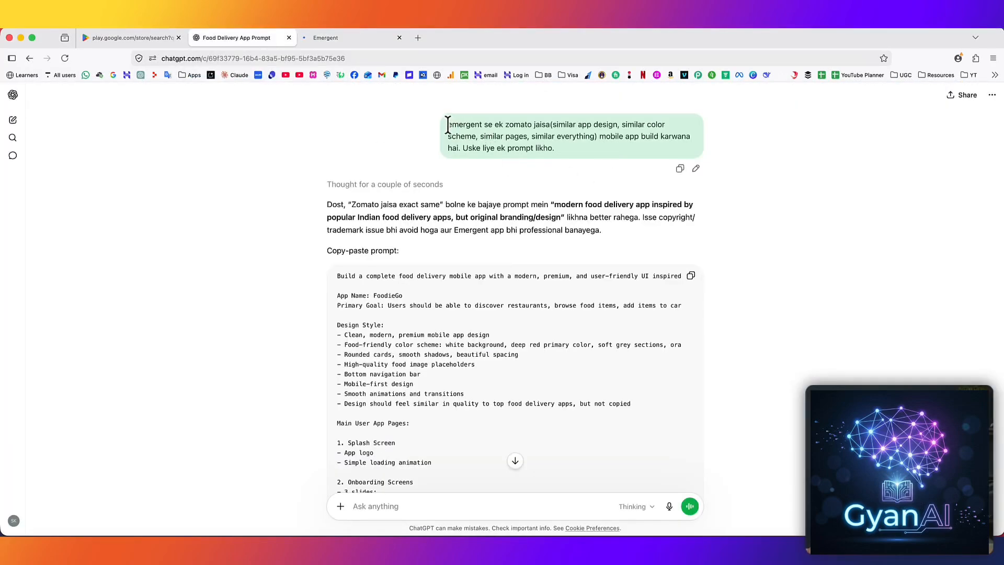
left_click_drag(489, 126, 527, 126)
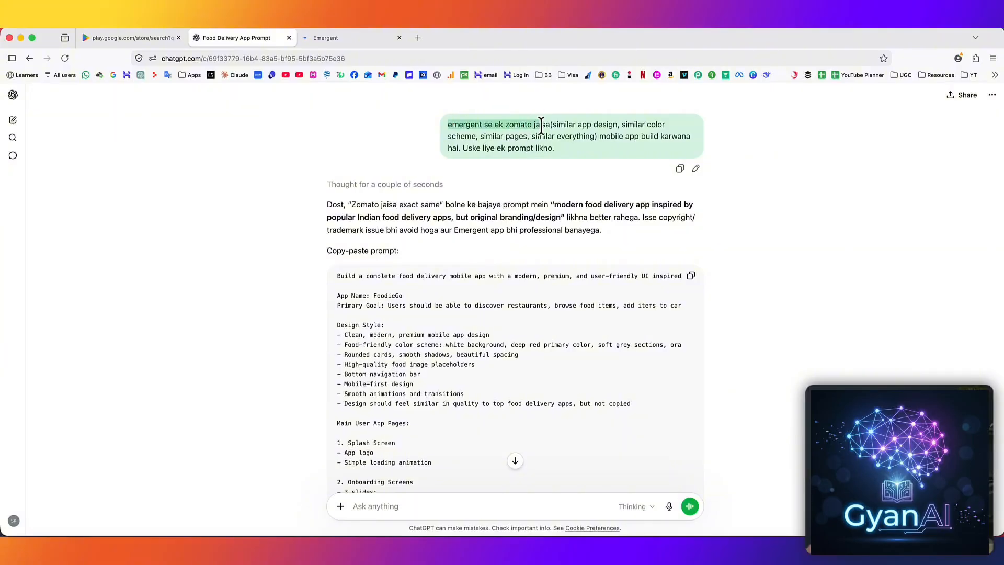
left_click_drag(600, 136, 619, 149)
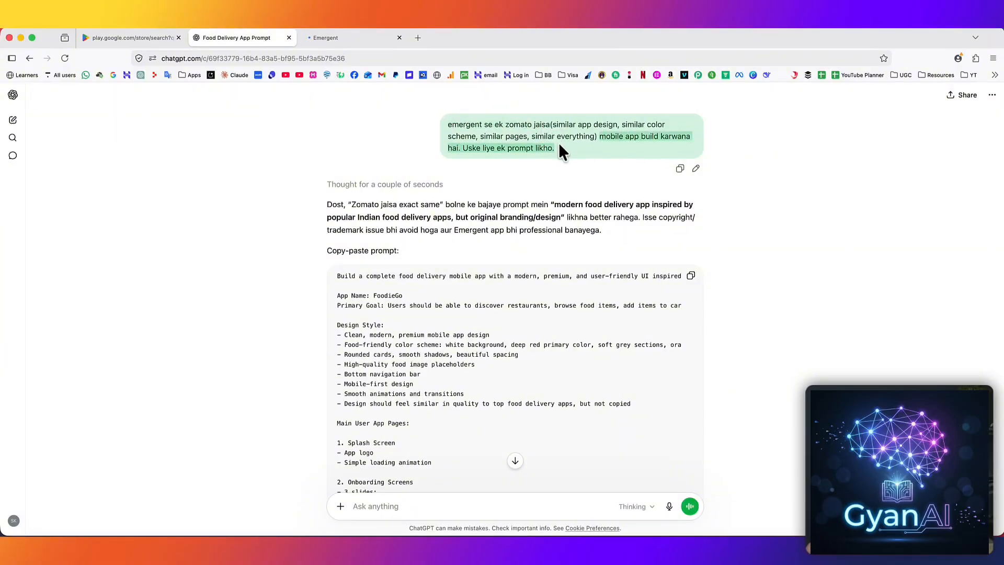
left_click(575, 148)
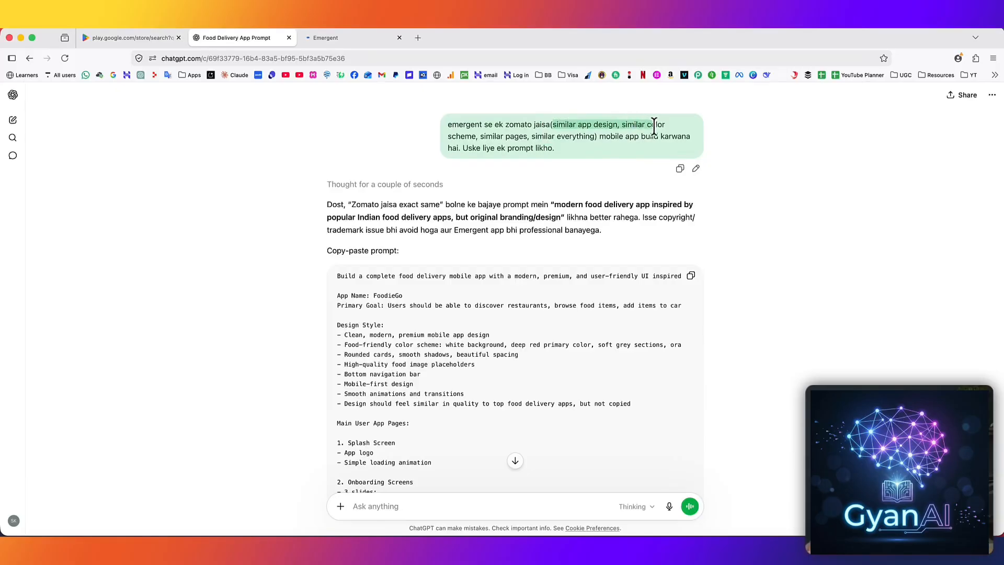
left_click_drag(654, 126, 594, 138)
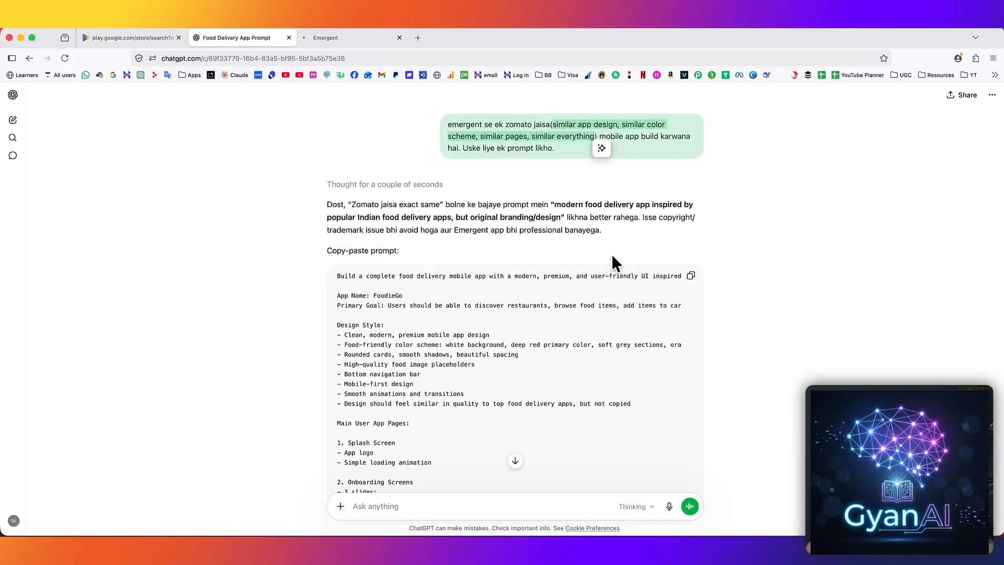
scroll(610, 252, "down", 3)
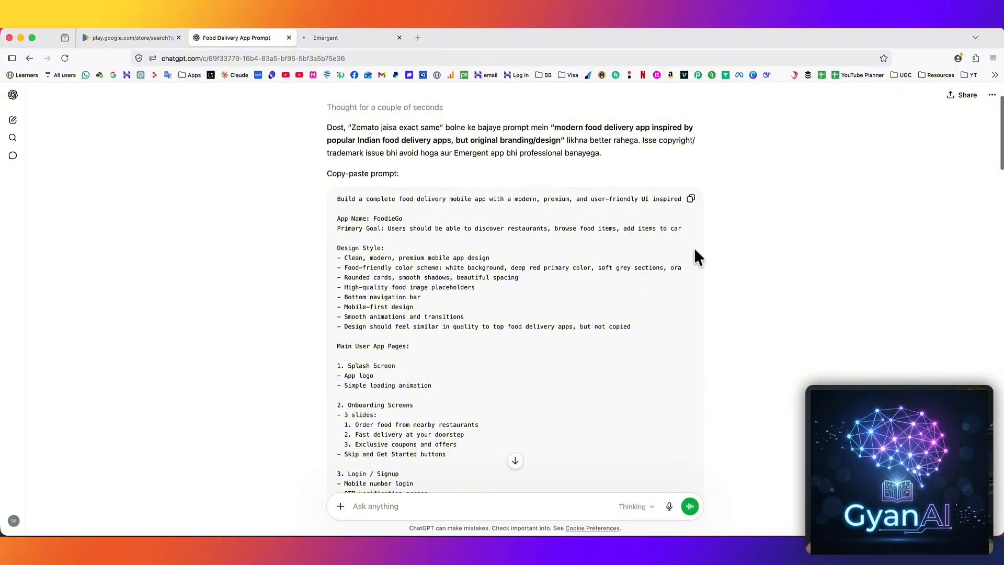
- Switch to Emergent, paste the copied food delivery app prompt into the Mobile App prompt field, review it and submit it
left_click(346, 38)
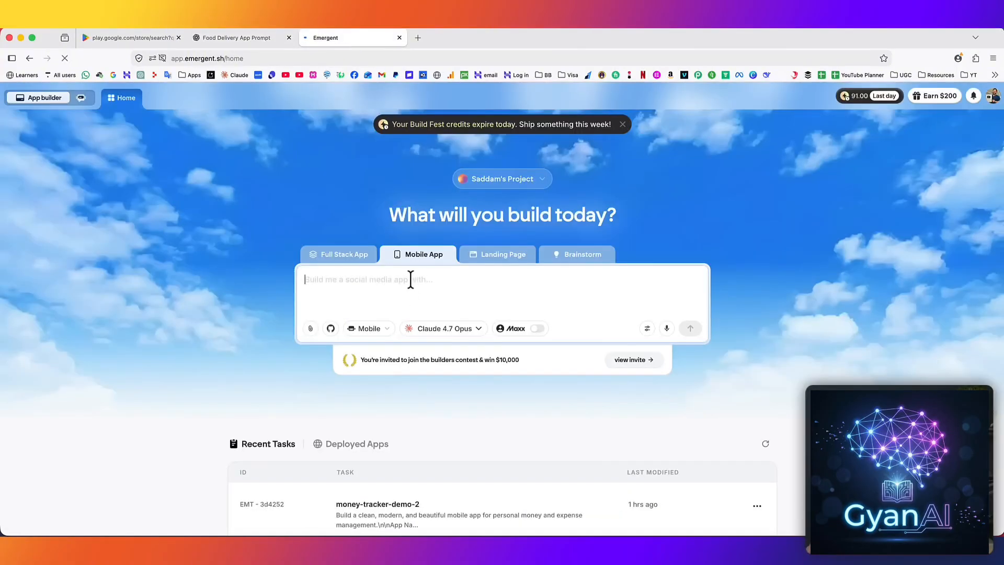
key("super+v")
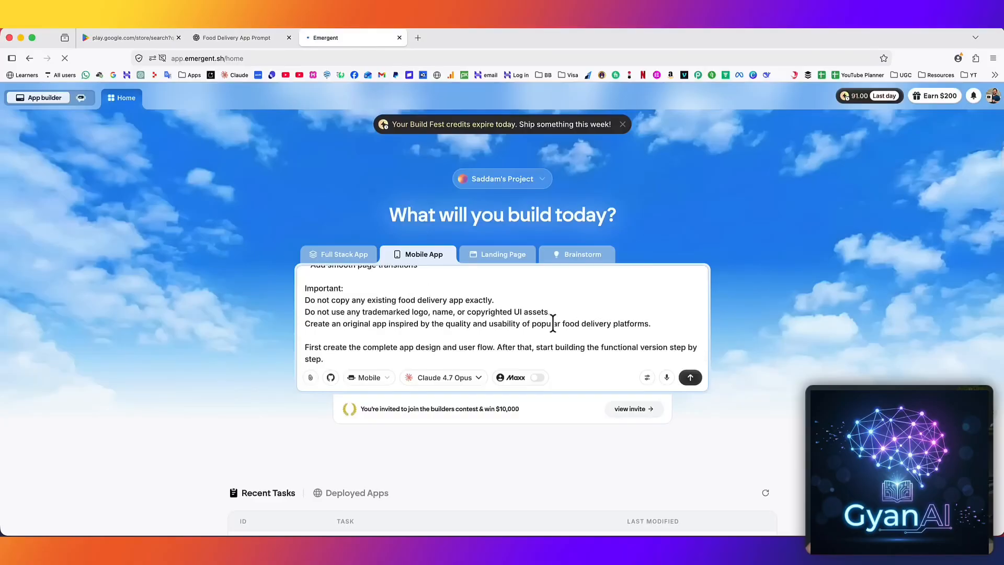
scroll(553, 322, "up", 3)
scroll(554, 322, "up", 10)
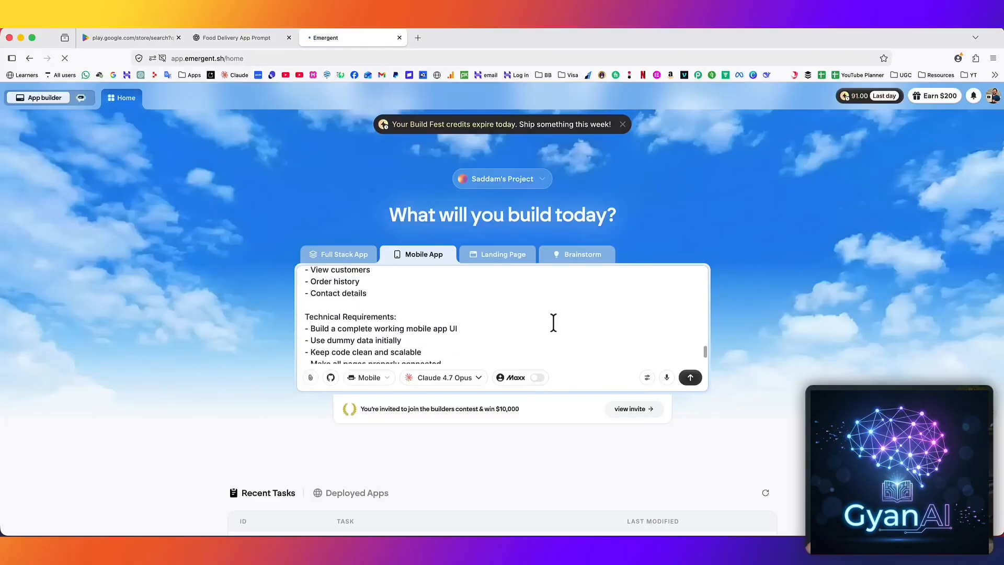
scroll(554, 322, "down", 10)
scroll(702, 376, "up", 3)
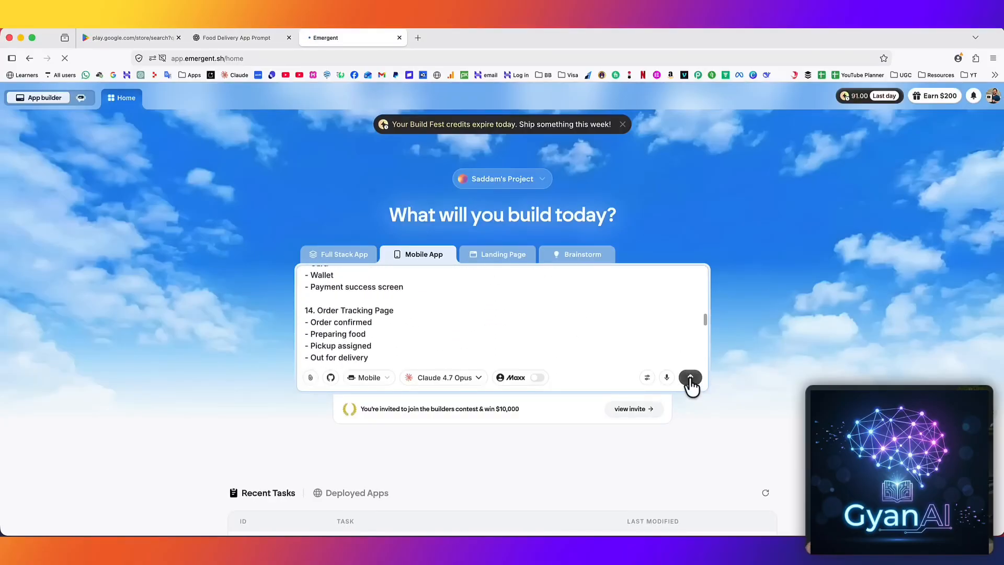
left_click(690, 378)
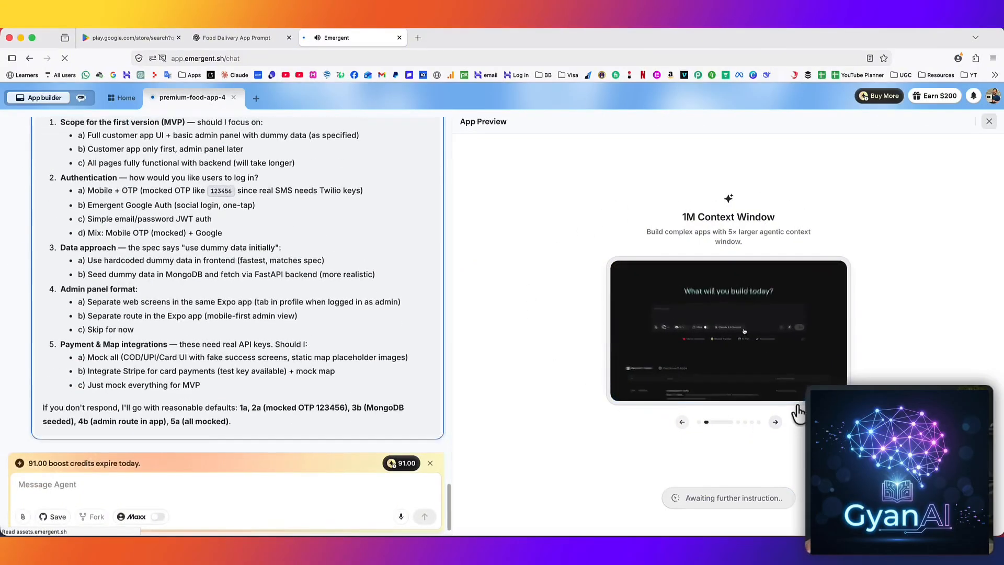
- Review the MVP scope options and draft the first answer as "1. b) Customer app only first, admin panel later" in the agent message
scroll(291, 280, "up", 5)
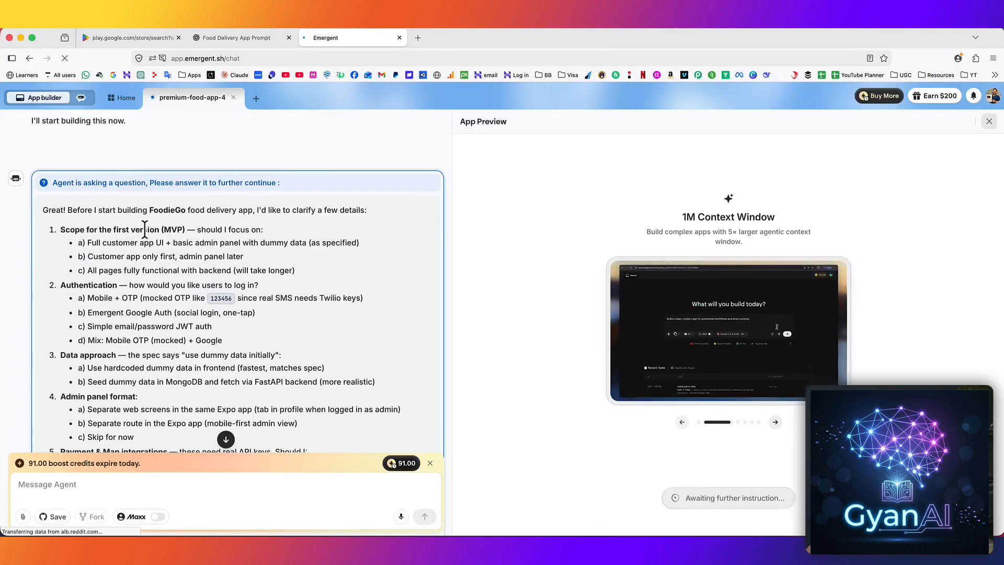
left_click_drag(163, 230, 179, 230)
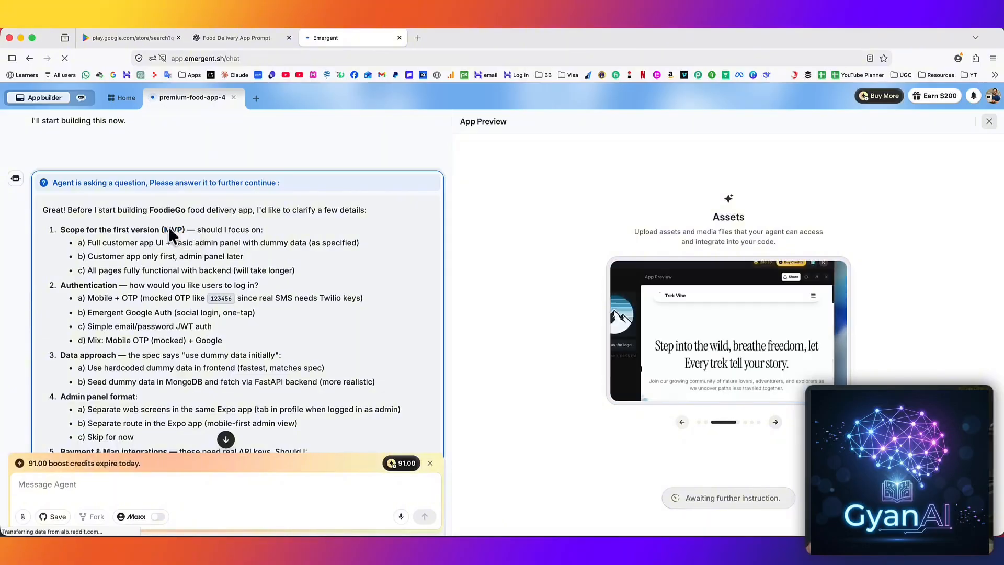
left_click(125, 242)
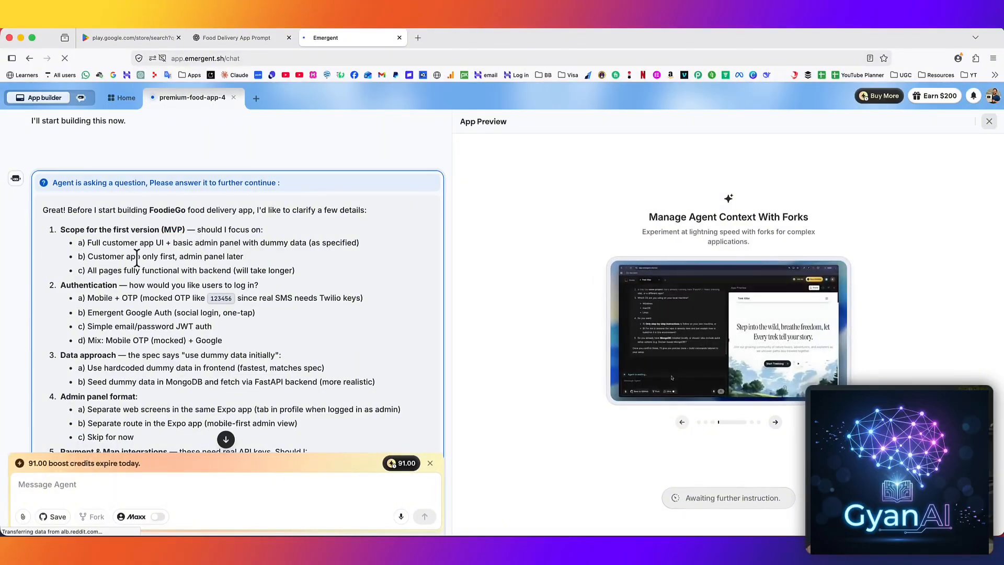
left_click_drag(88, 242, 241, 243)
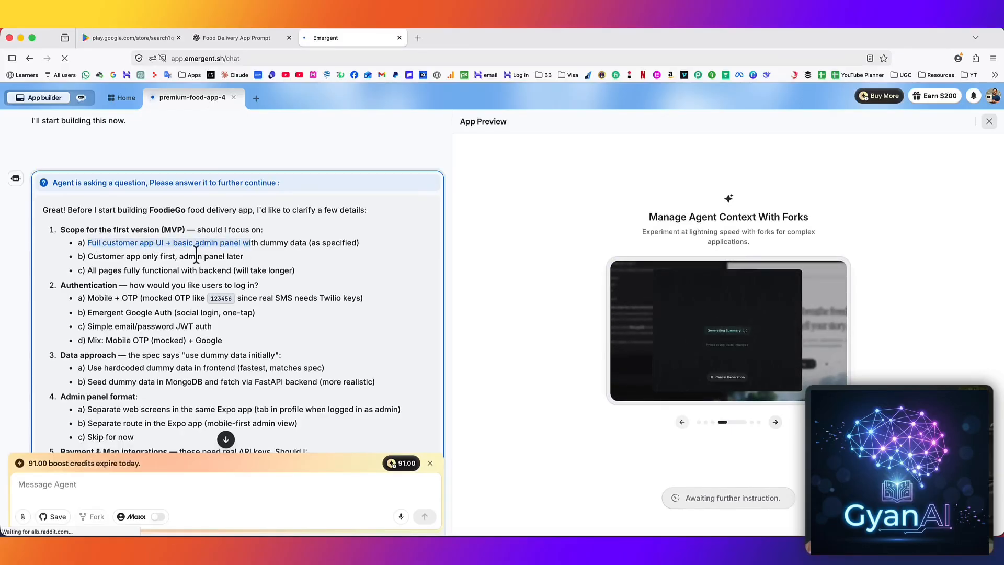
left_click(115, 256)
left_click_drag(103, 256, 289, 273)
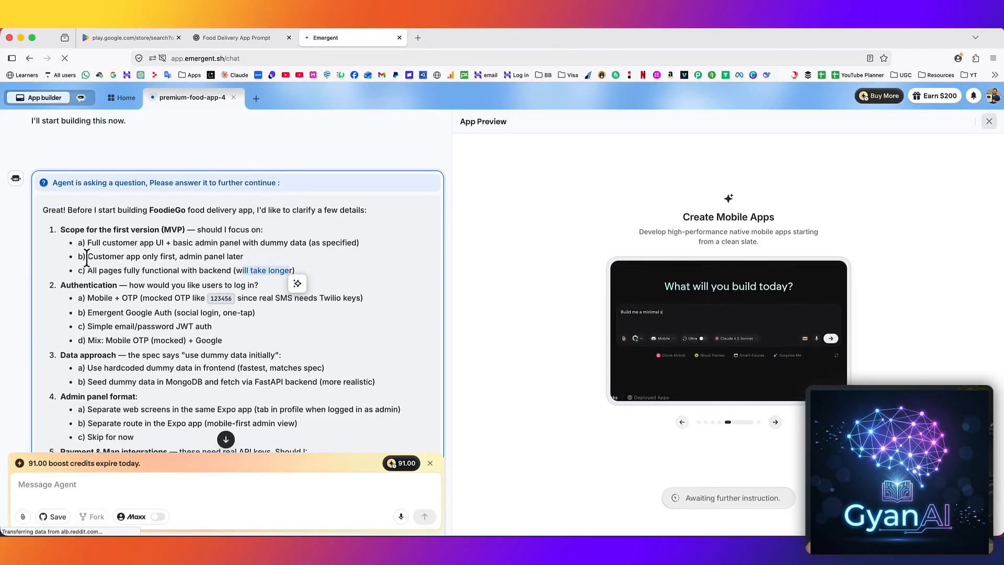
left_click_drag(78, 256, 245, 256)
right_click(226, 255)
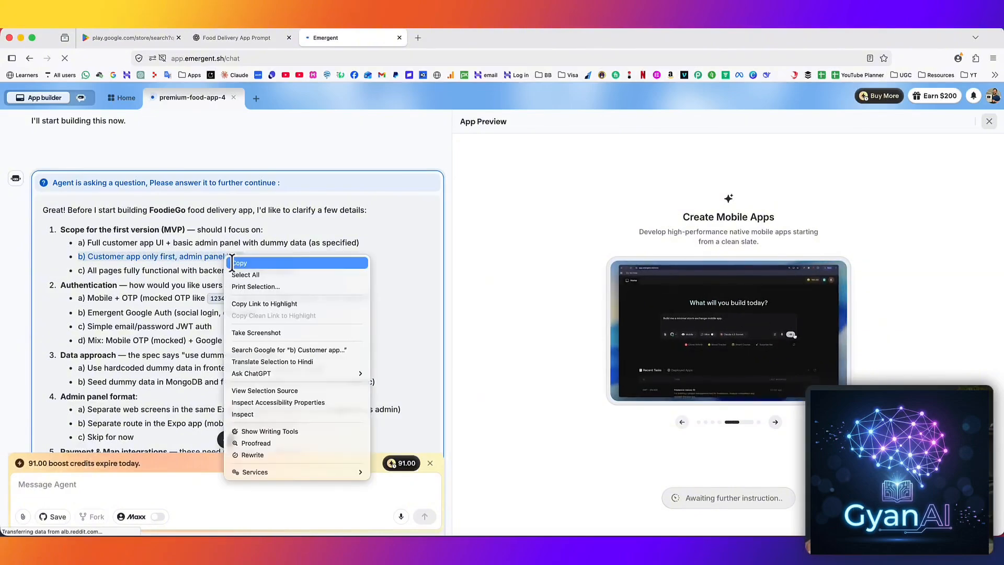
left_click(232, 263)
left_click(63, 486)
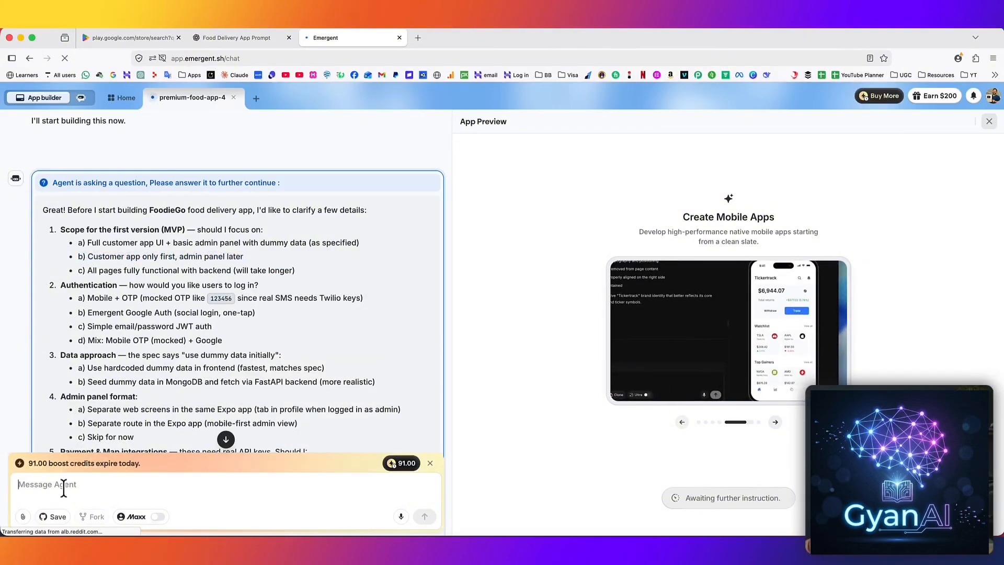
type("1.")
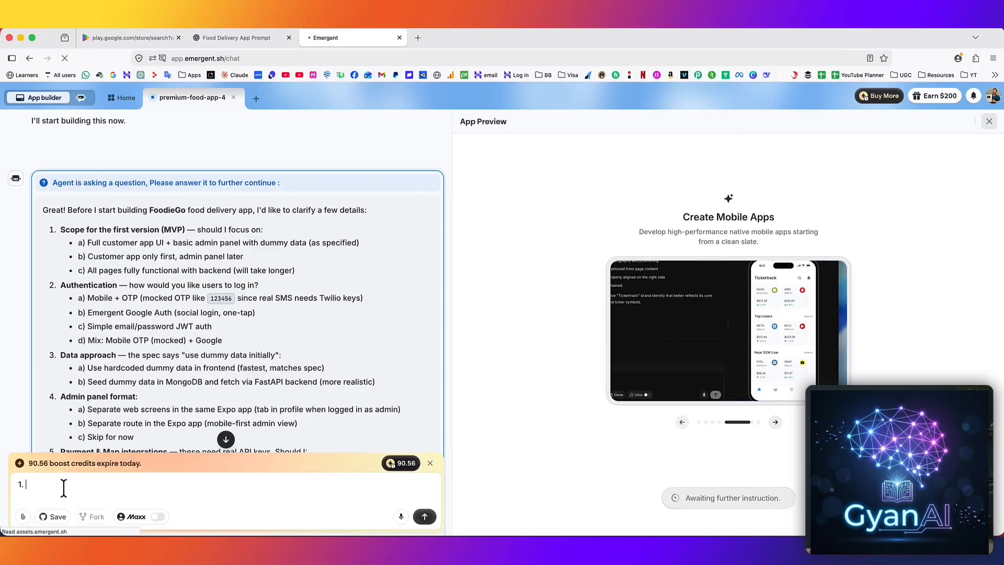
key("cmd+v")
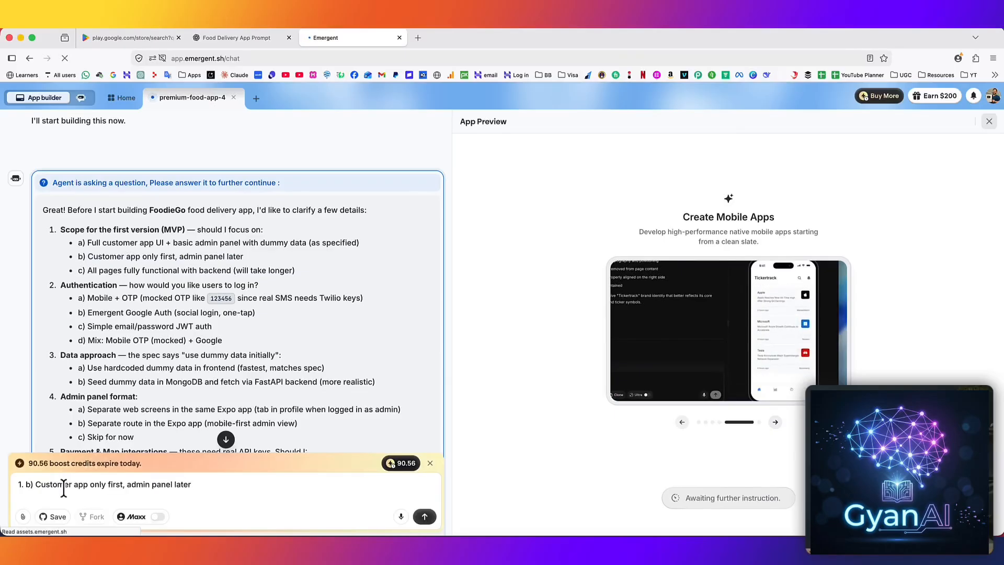
- Add the authentication answer "2. a) Mobile + OTP (initially set a dummy mobile number and OTP for testing" to the message
key("shift+Return")
type("2.")
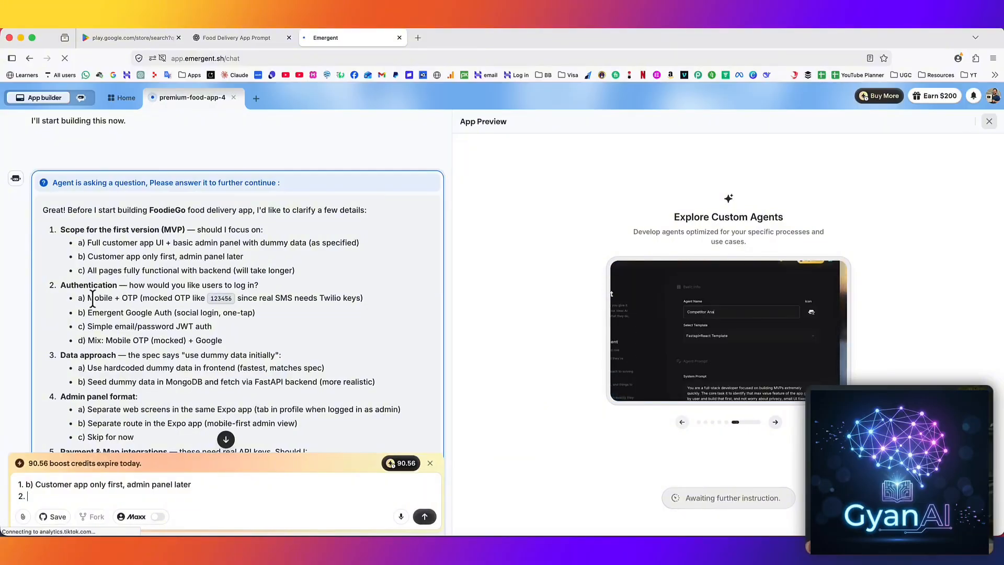
left_click_drag(87, 298, 138, 299)
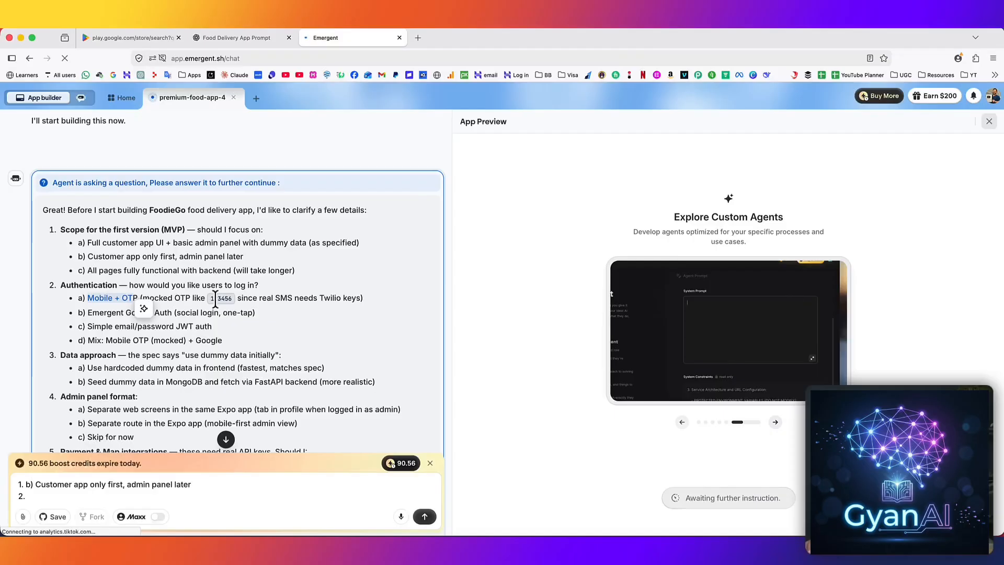
left_click(97, 298)
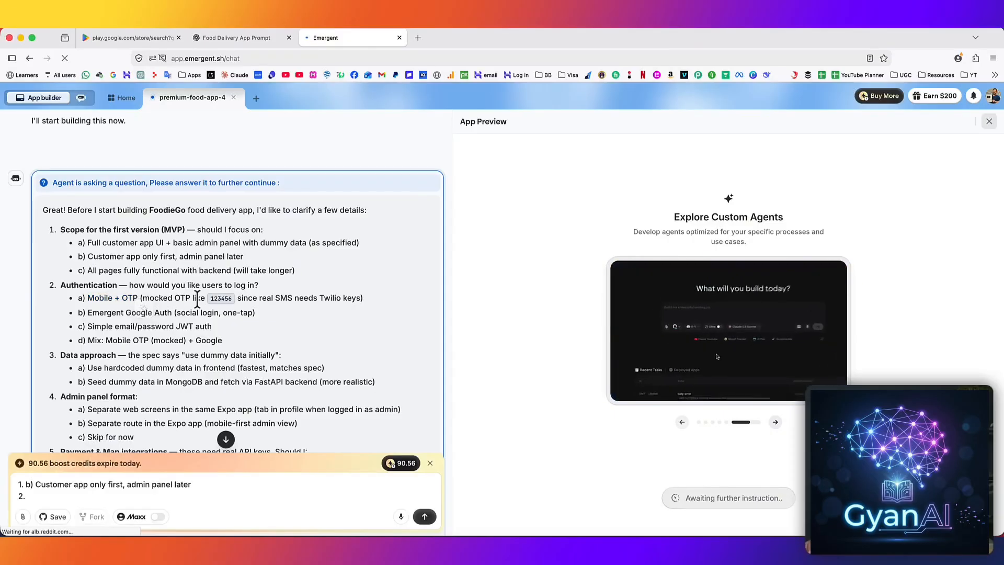
left_click_drag(79, 298, 137, 299)
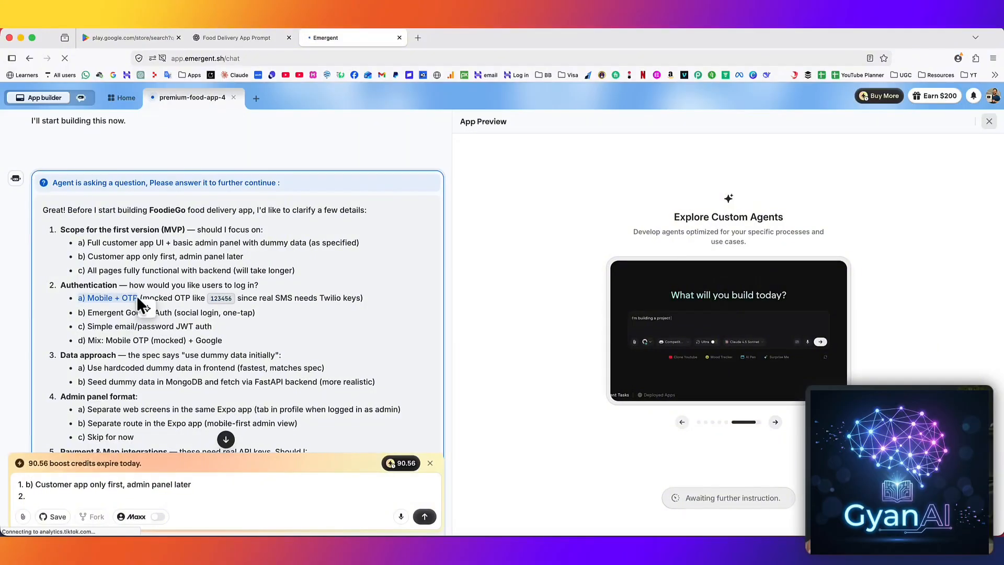
left_click(74, 497)
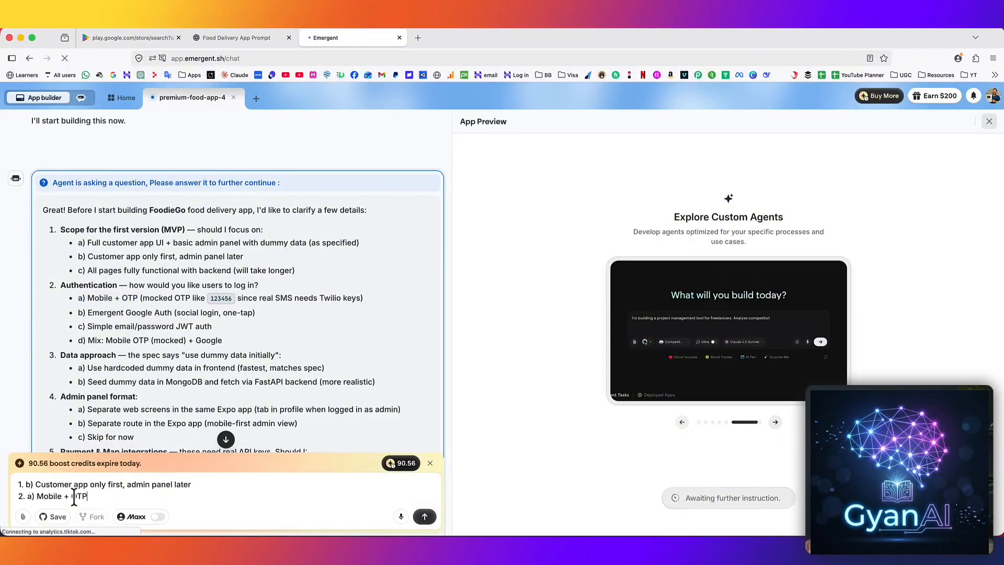
type("(init")
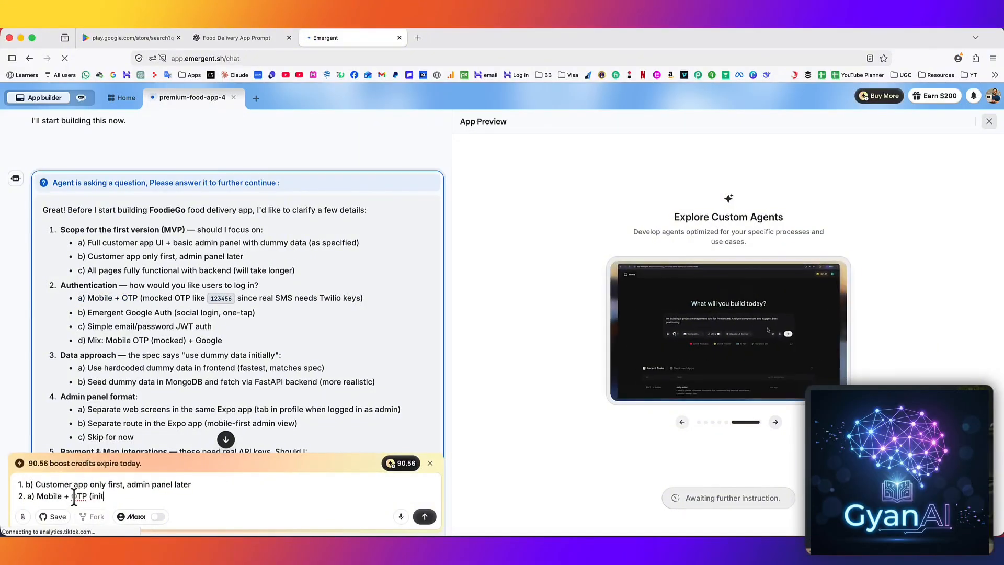
type("ially set a")
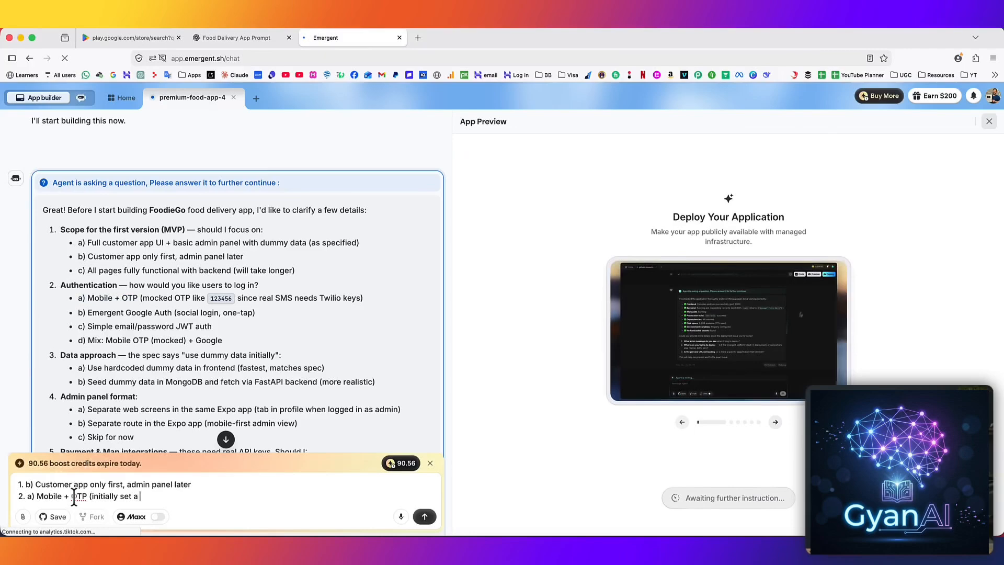
type(" dummy m")
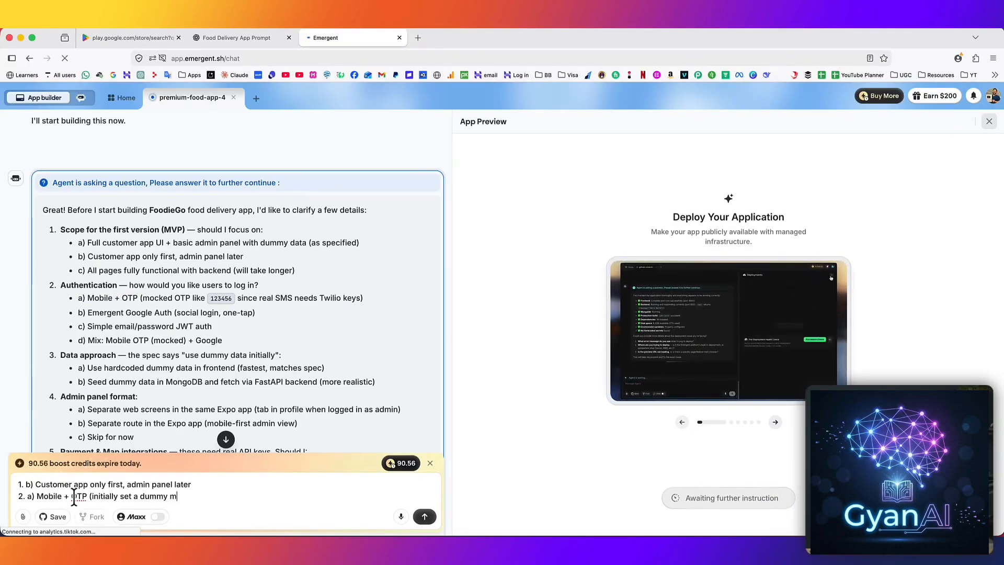
type("obile number ")
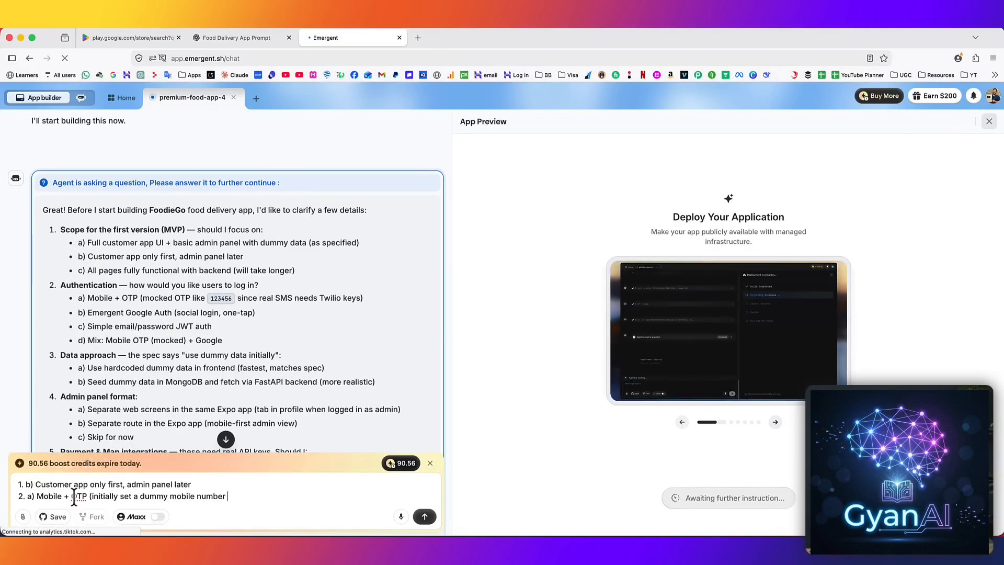
type("and OTP")
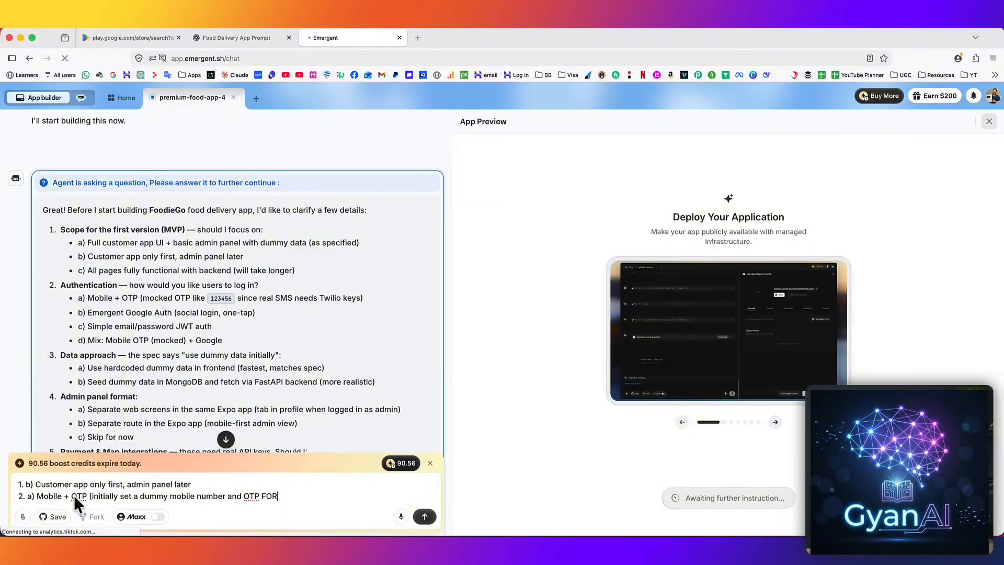
type(" for testing")
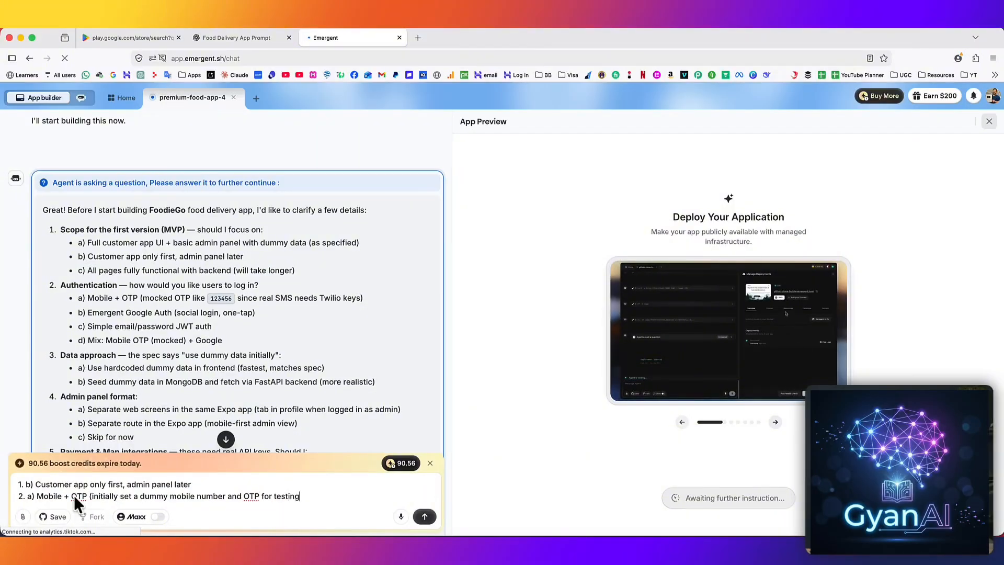
- Answer the data approach question on a new line with "3. please use dummy data for now"
key("shift+Return")
type("3.")
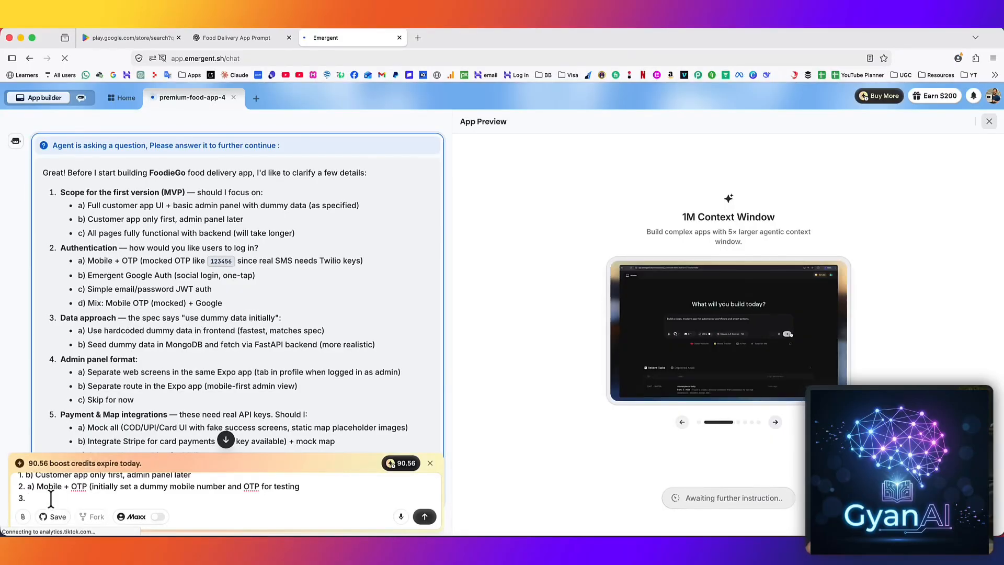
type("ple")
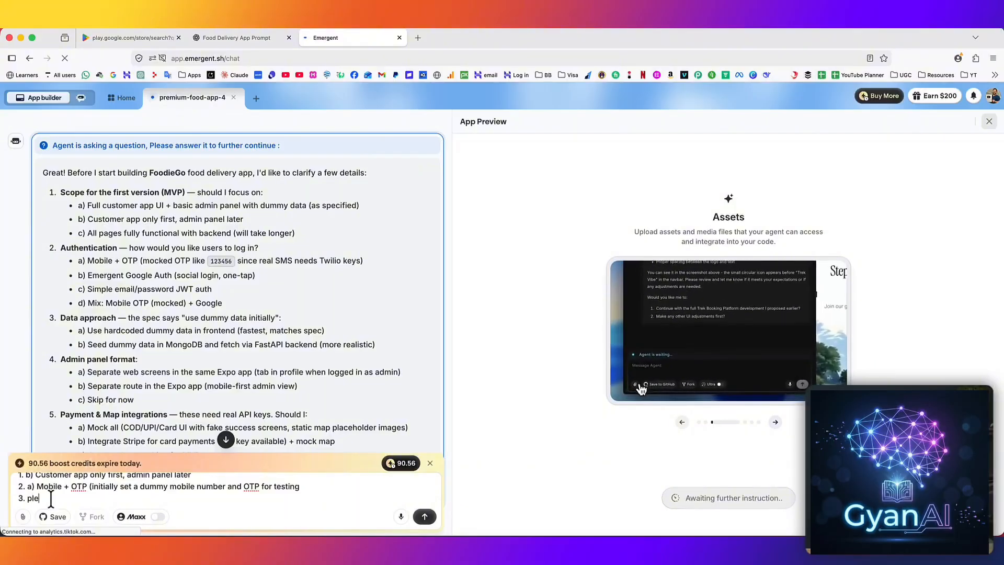
type("ase usre")
key("BackSpace")
key("BackSpace")
key("BackSpace")
type("e du")
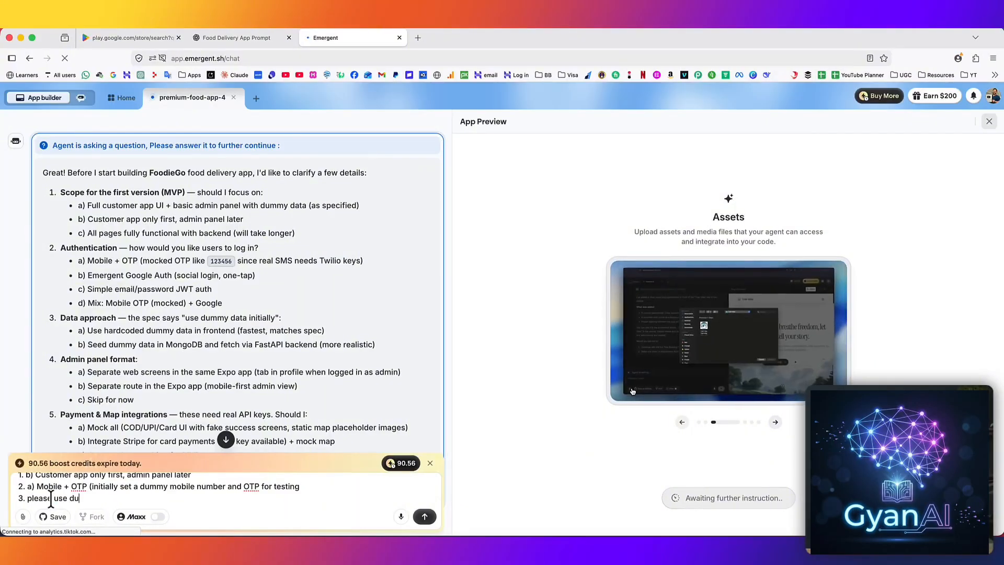
type("mmy data for now")
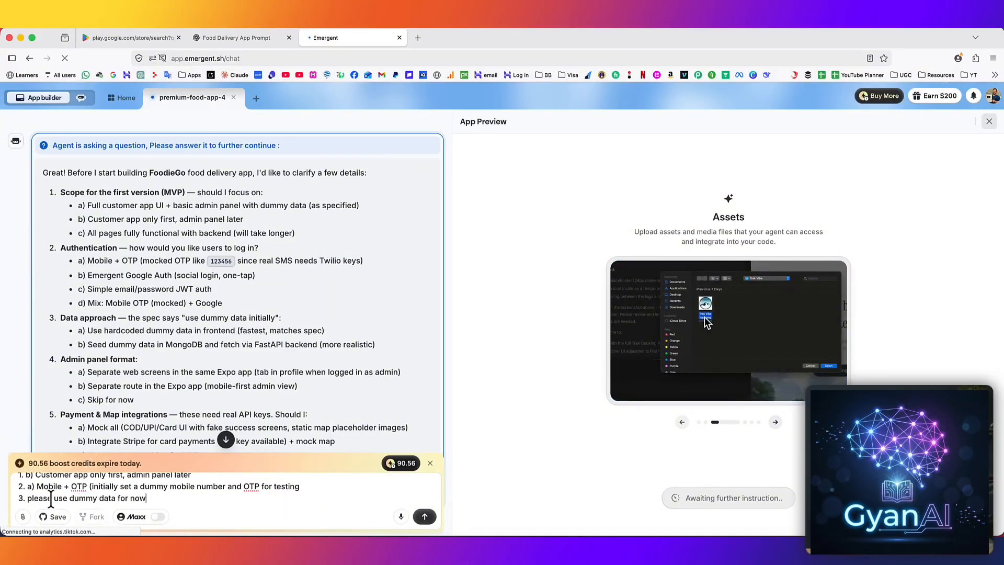
- Answer the admin panel format question on a new line with "4. c) Skip for now"
key("shift+Return")
type("4.")
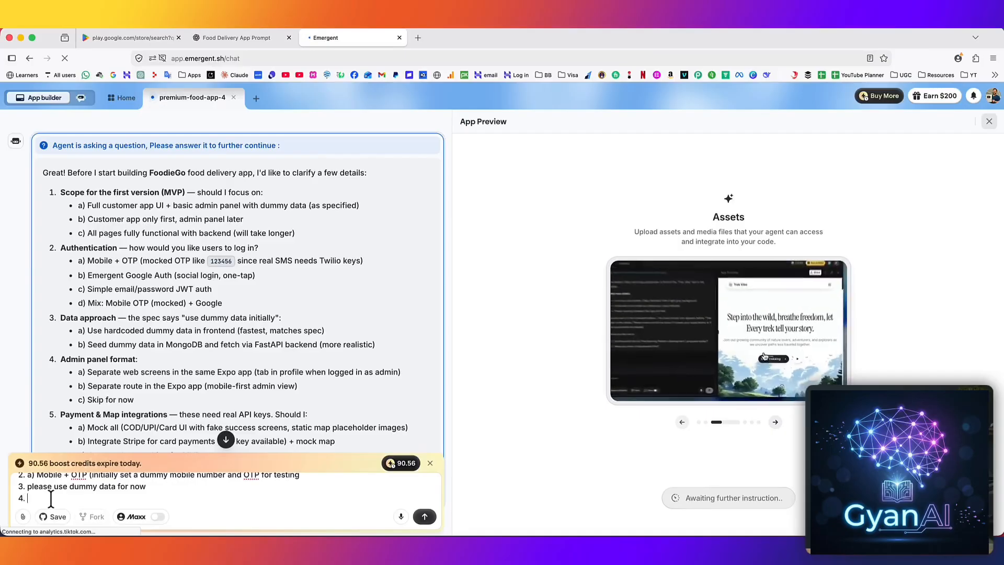
scroll(126, 368, "down", 2)
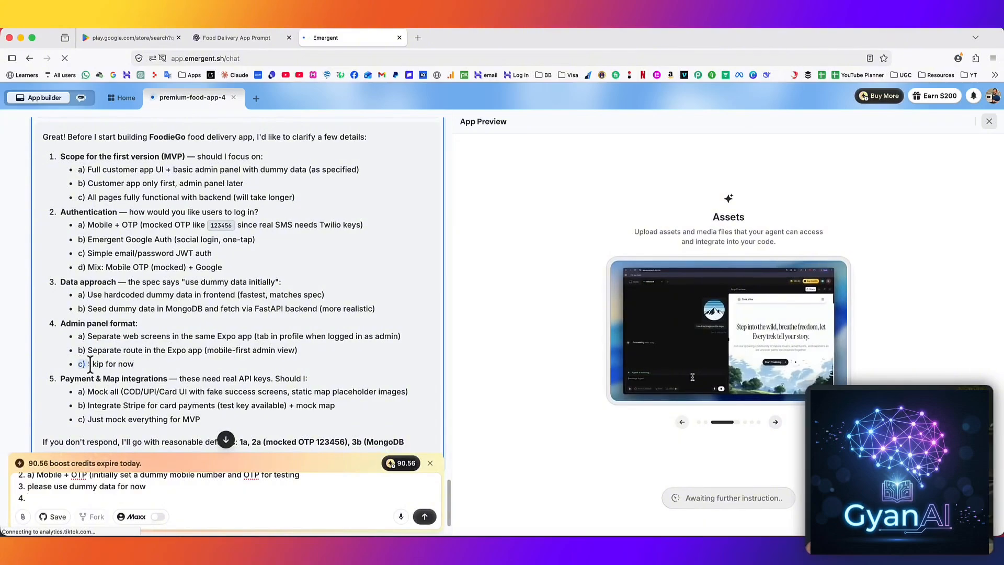
left_click_drag(129, 362, 135, 364)
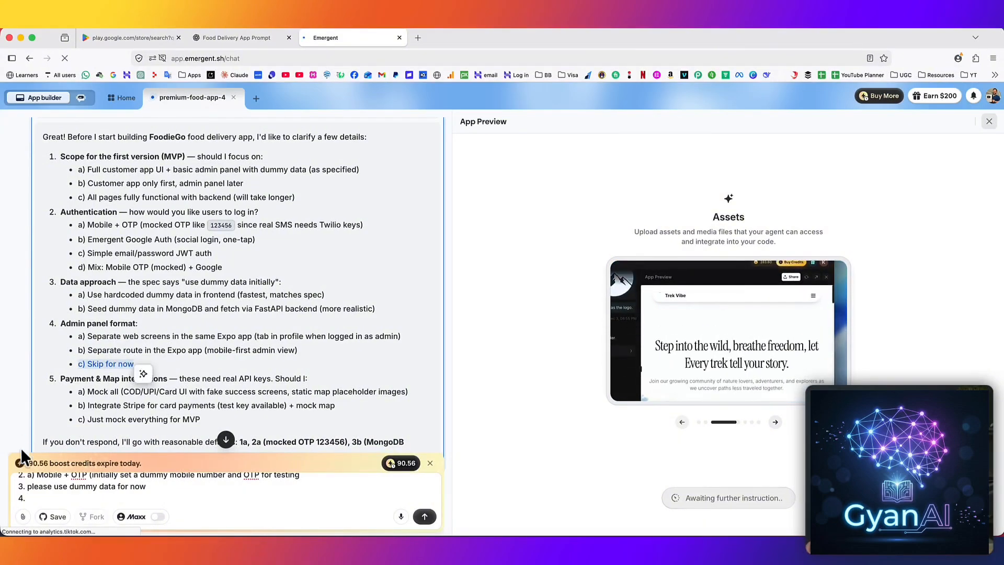
left_click(47, 497)
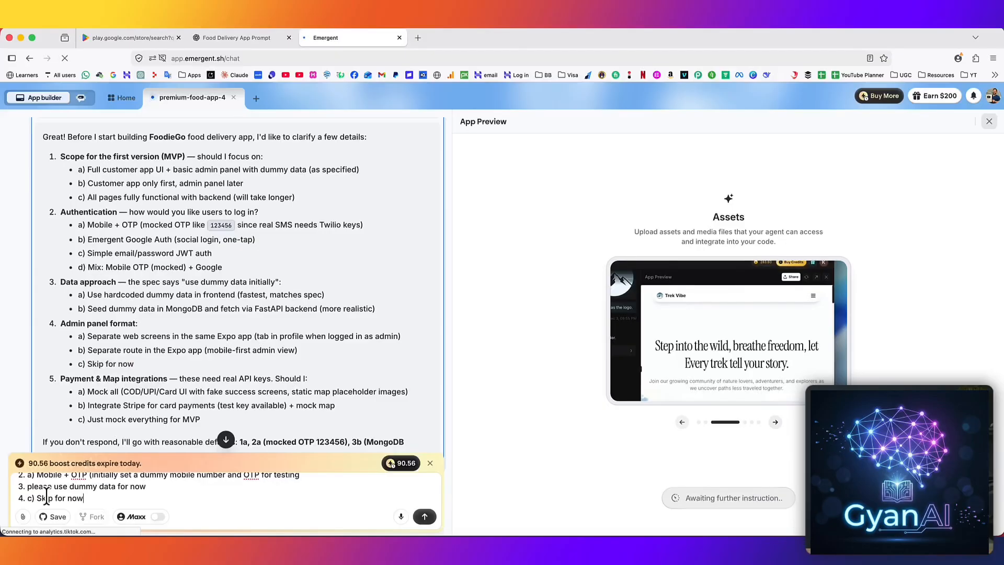
- Answer the payment and map integrations question with "5. c) Just mock everything for MVP" and send the message to the agent
key("Return")
type("5.")
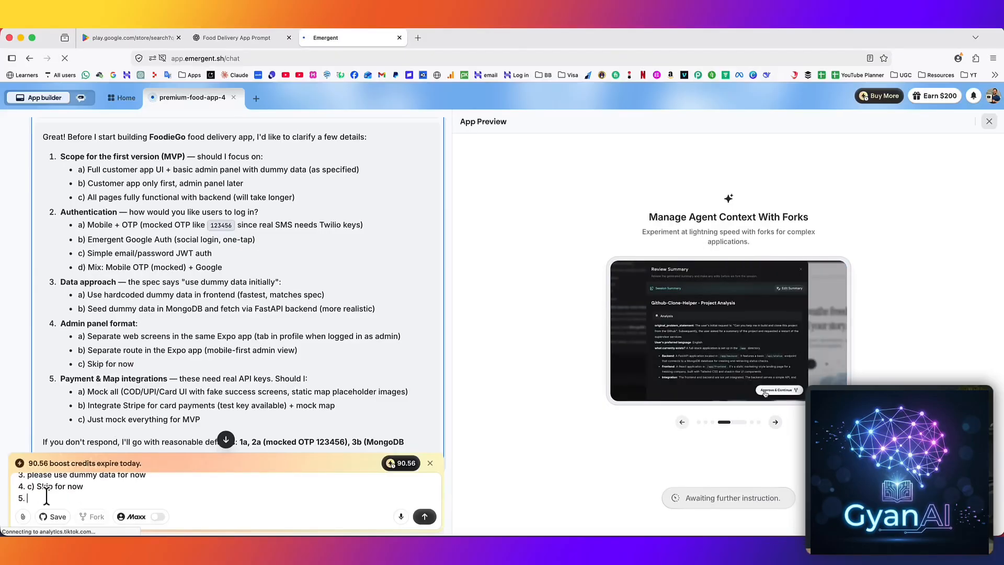
scroll(158, 385, "down", 2)
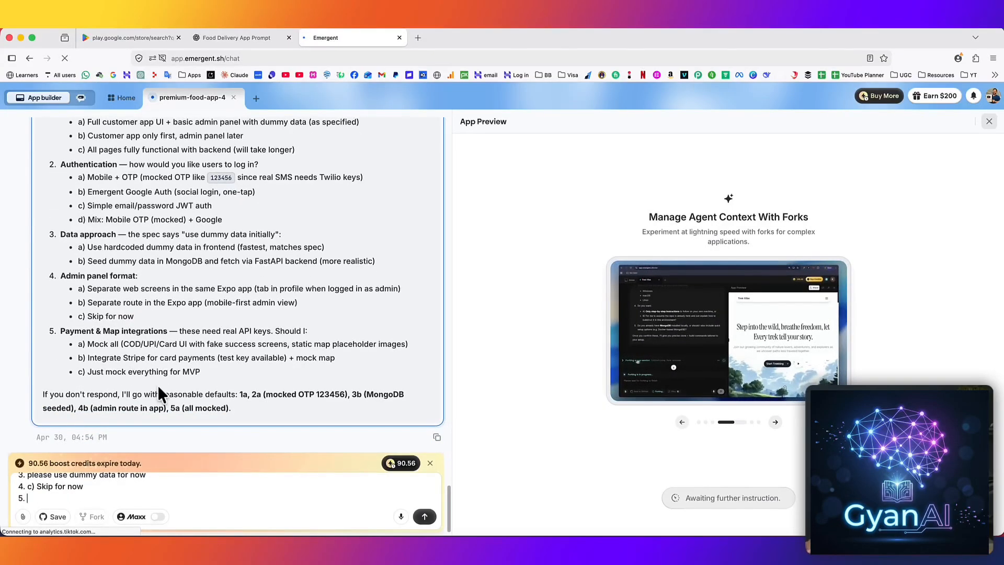
left_click_drag(79, 372, 199, 373)
right_click(199, 372)
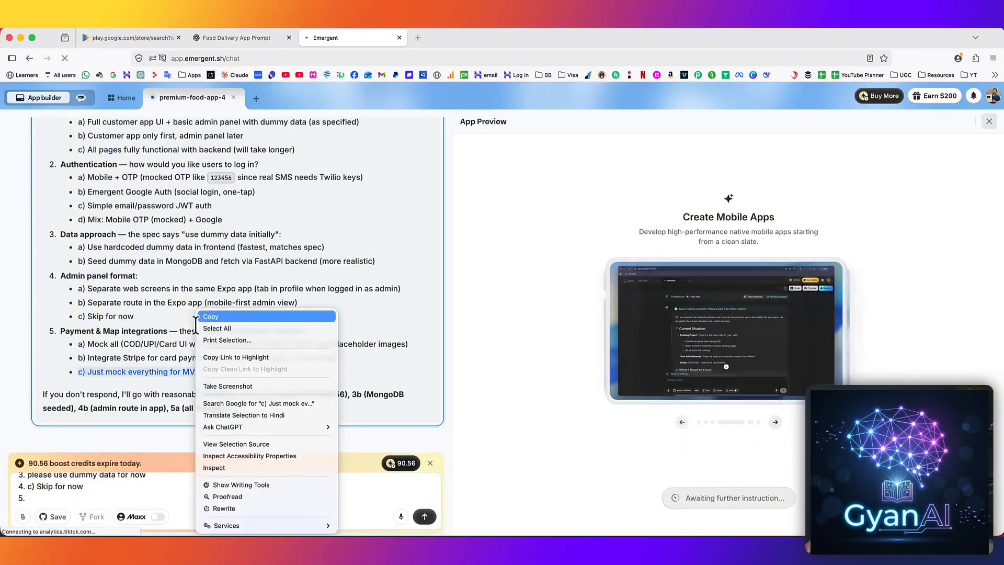
left_click(215, 317)
left_click(36, 500)
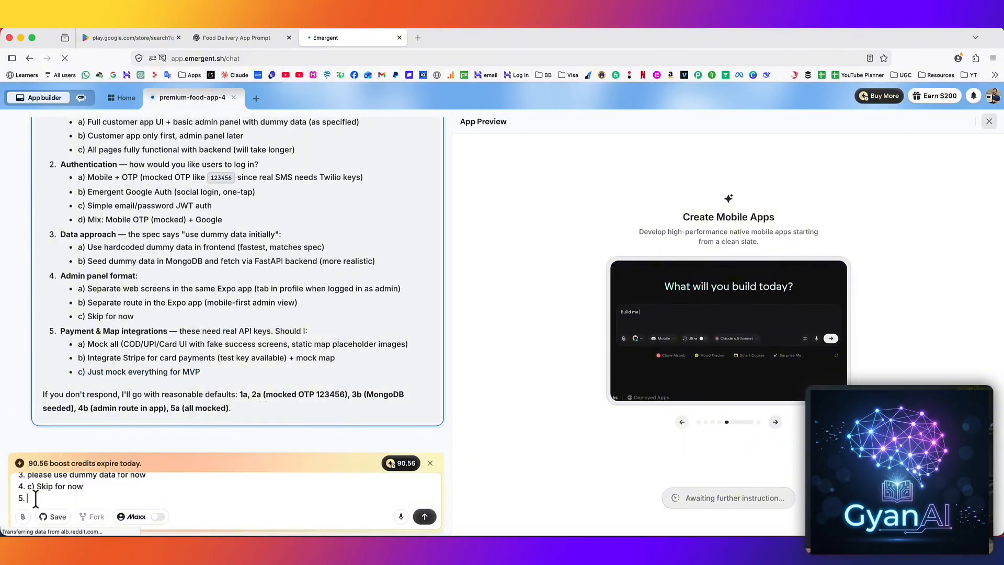
key("super+v")
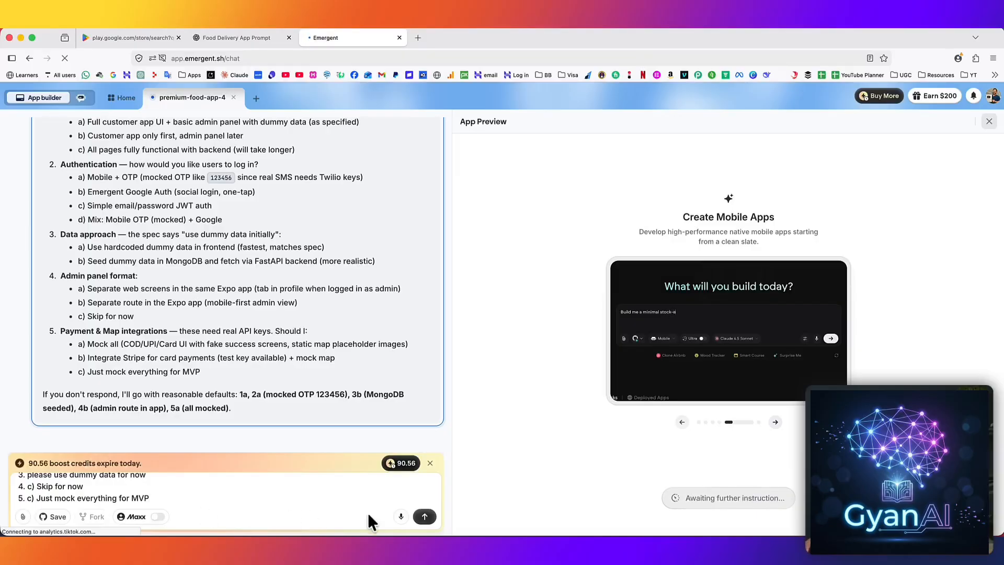
left_click(424, 517)
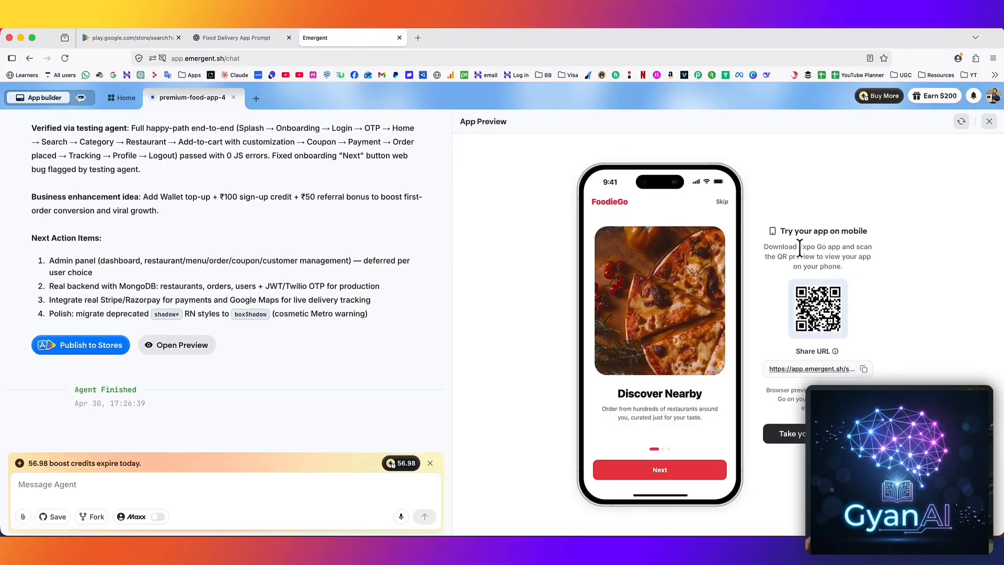
- Switch to the App Store on the phone and search for "Expo go", the app required for the mobile preview
left_click_drag(824, 246, 827, 247)
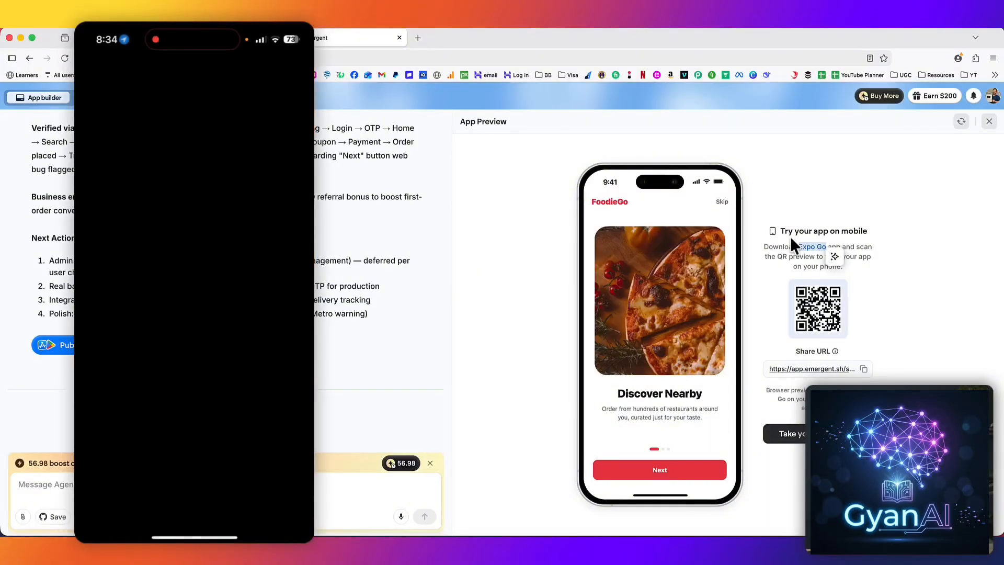
type("Expo g")
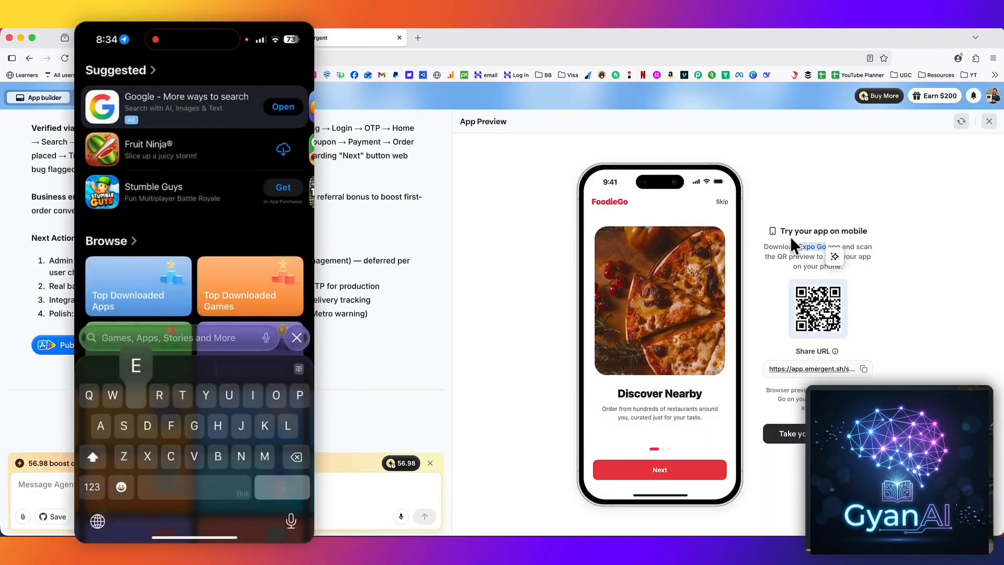
type("o")
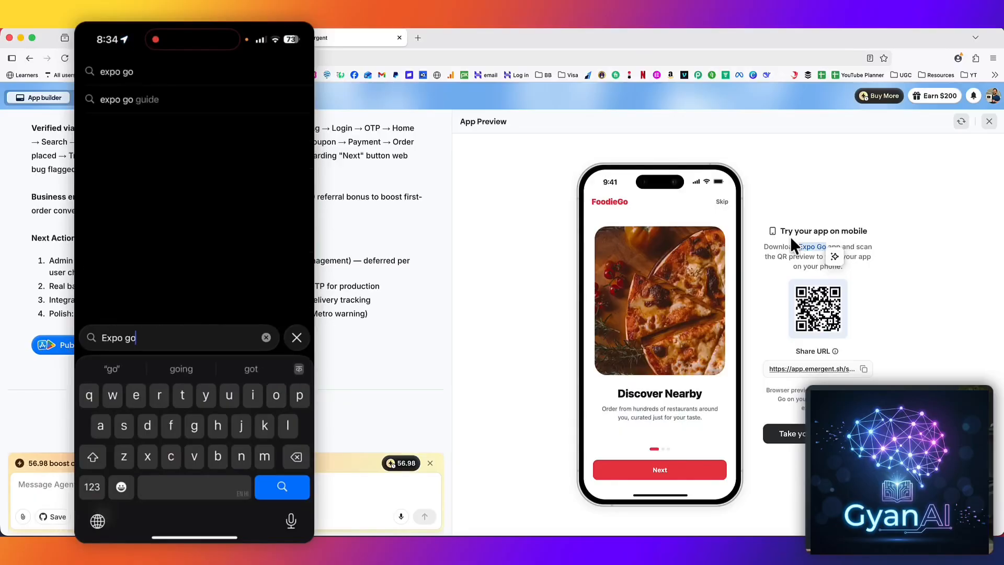
key("Return")
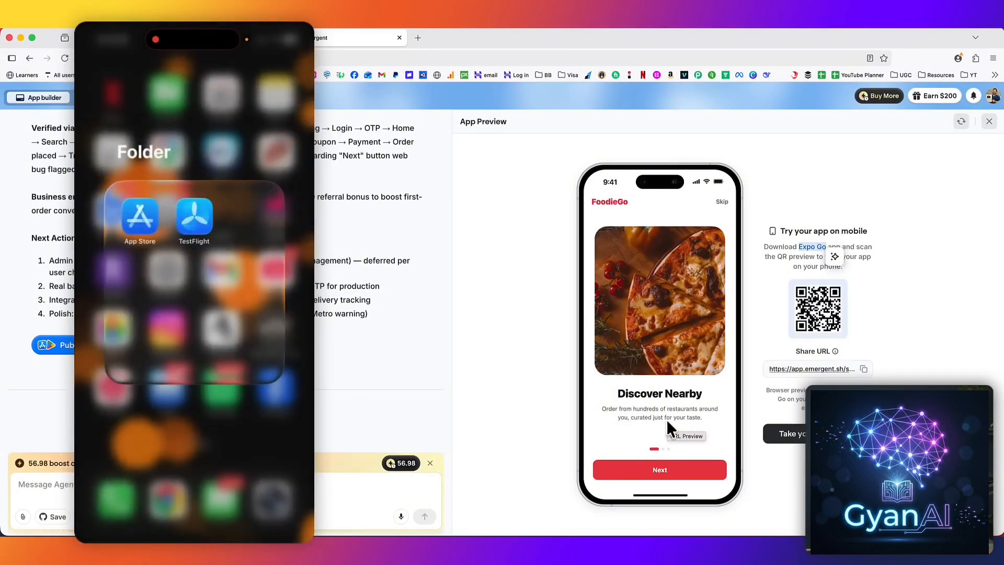
left_click(891, 278)
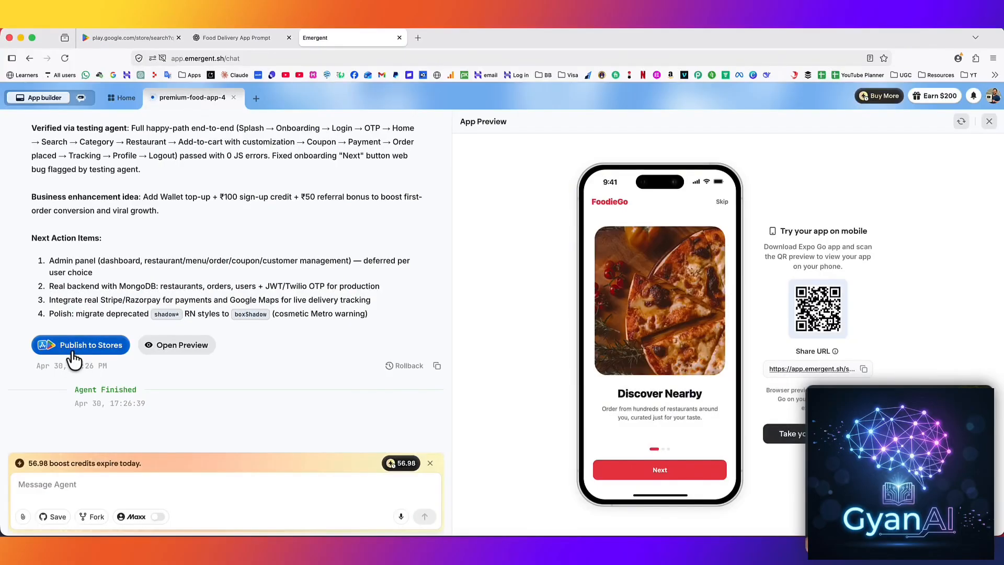
- Open the store publishing options for the finished app and examine the Expo Go access option and the deployment's monthly credit cost
left_click(83, 351)
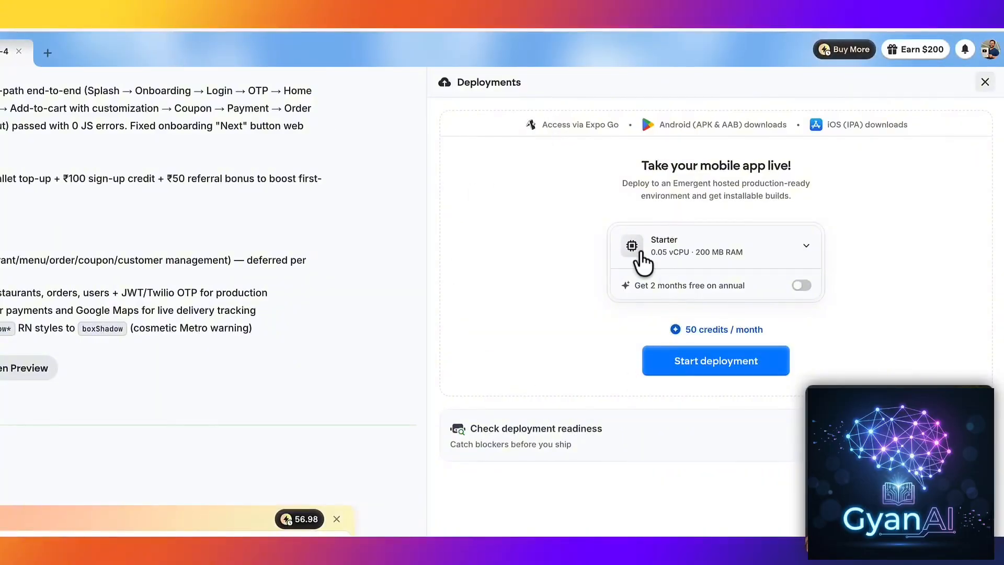
left_click_drag(541, 125, 621, 126)
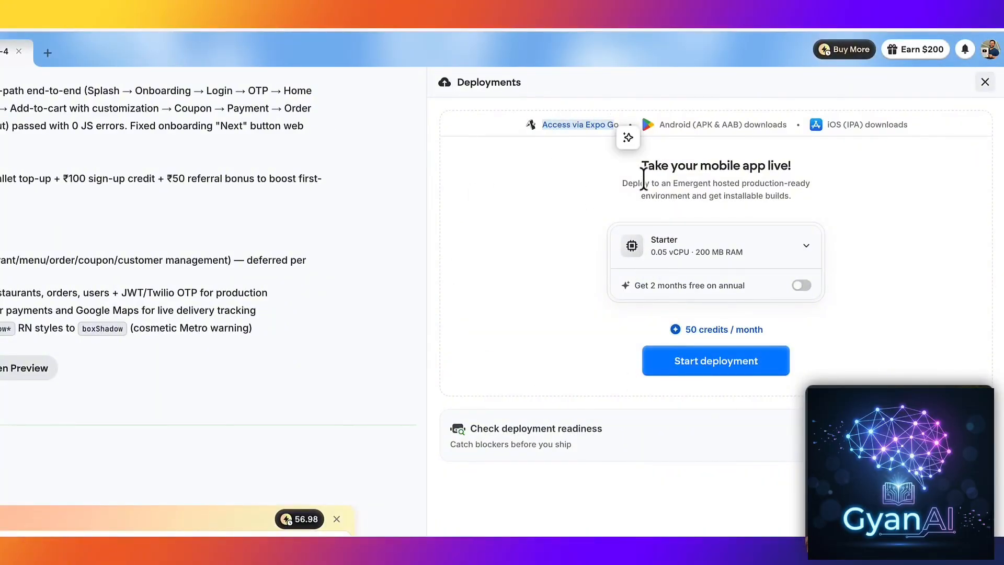
left_click(582, 151)
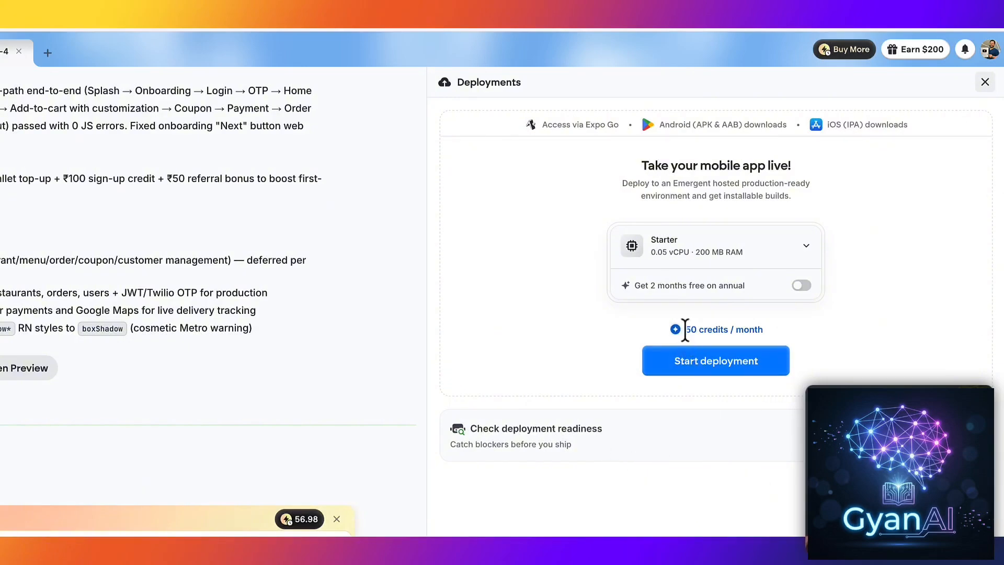
left_click_drag(686, 330, 780, 337)
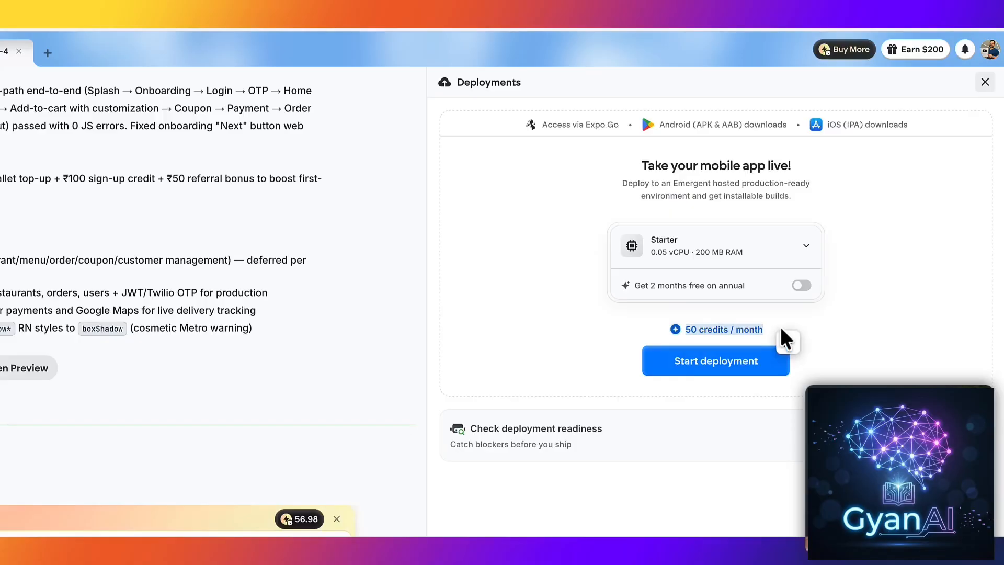
left_click(864, 349)
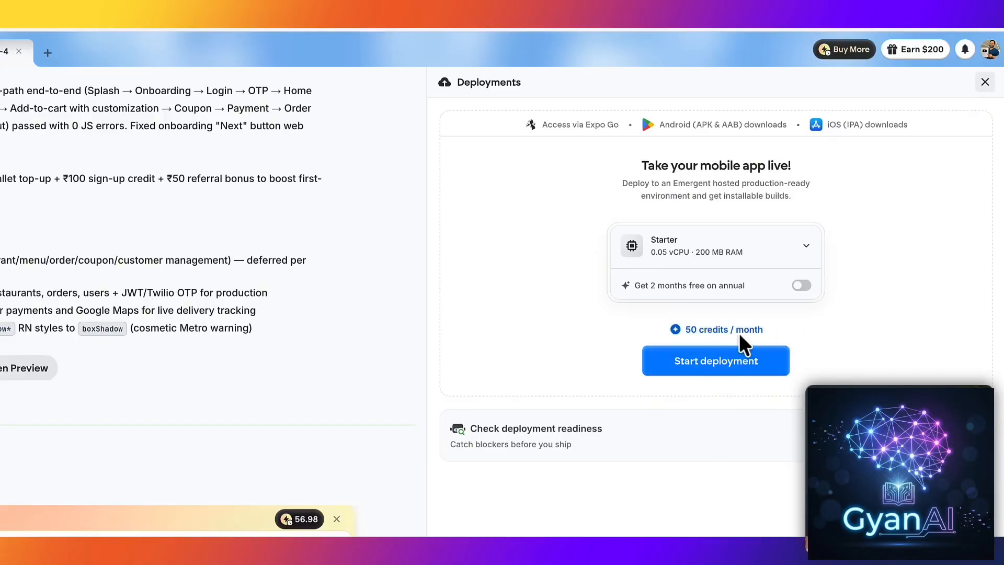